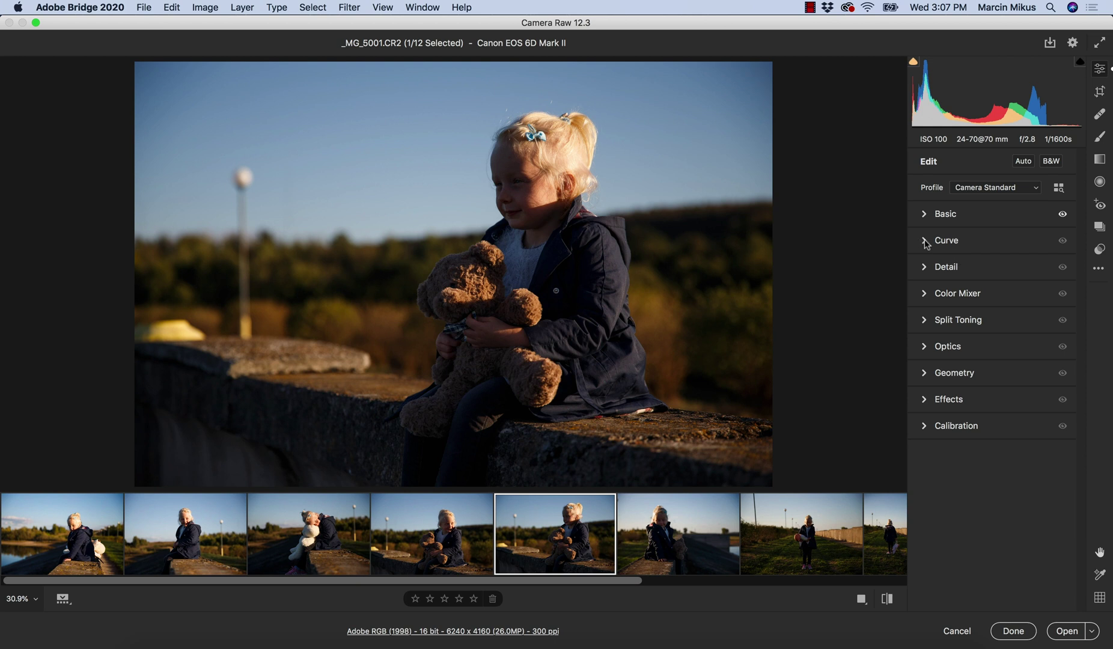
Expand the Curve section to show the tone curve for _MG_5001.CR2.
left_click(927, 241)
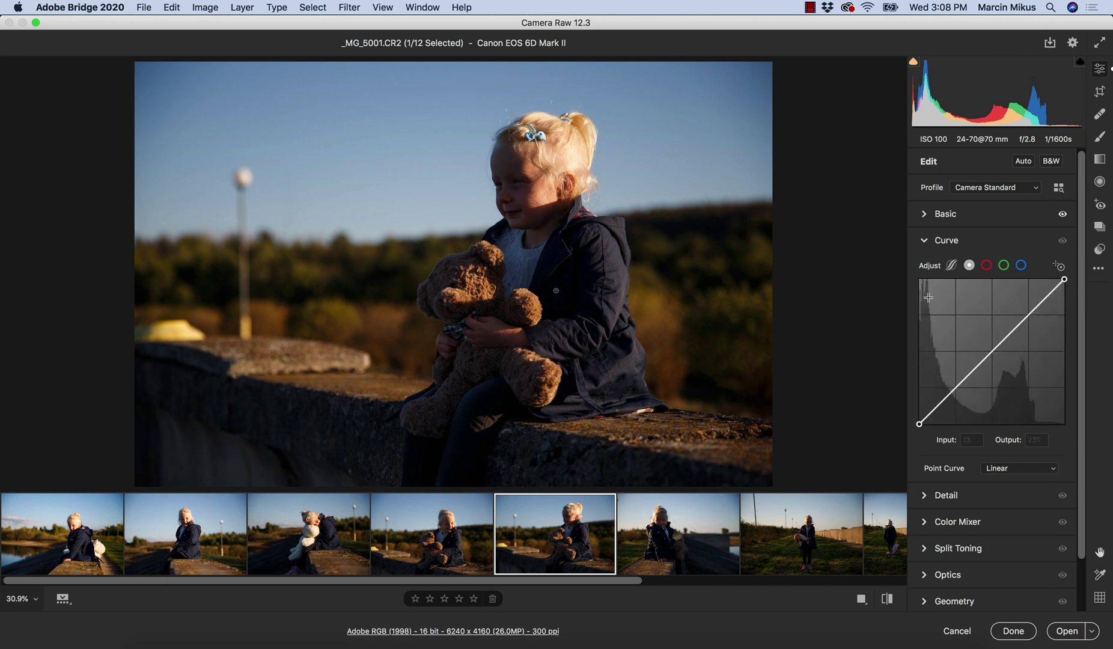
Glance at the parametric sliders, then show the red channel's point curve.
left_click(952, 266)
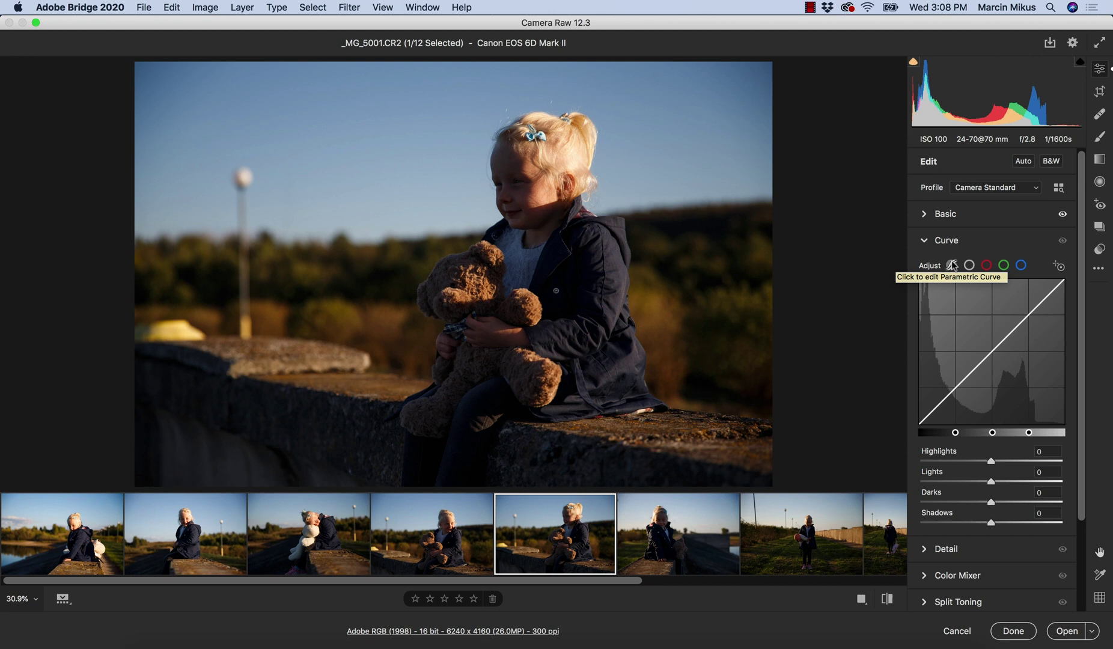
left_click(969, 265)
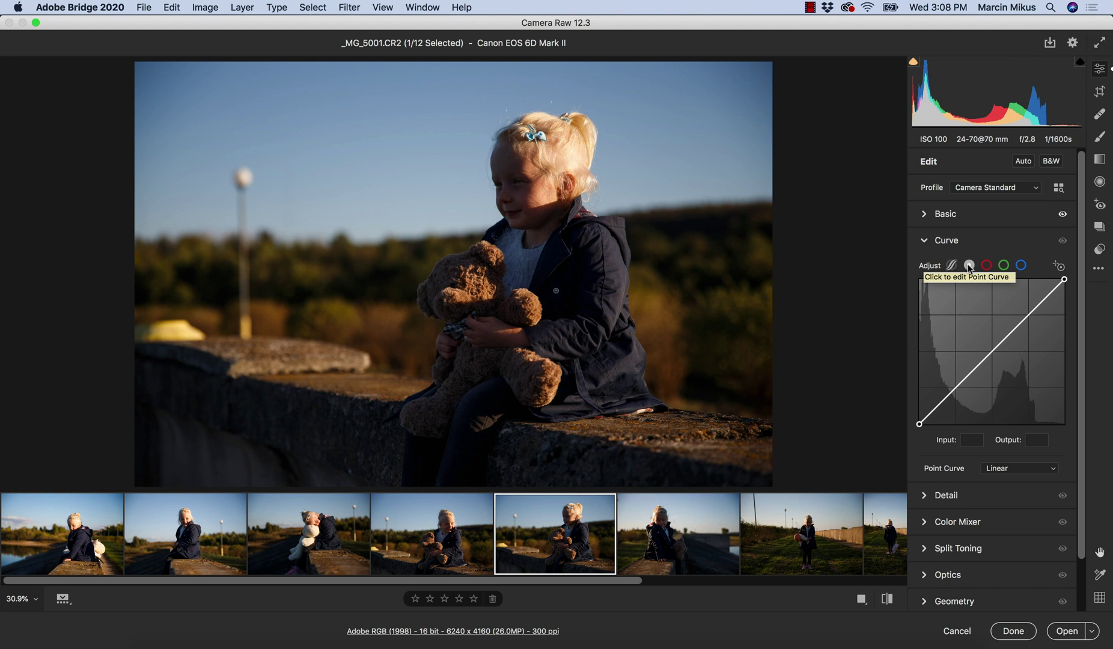
left_click(985, 265)
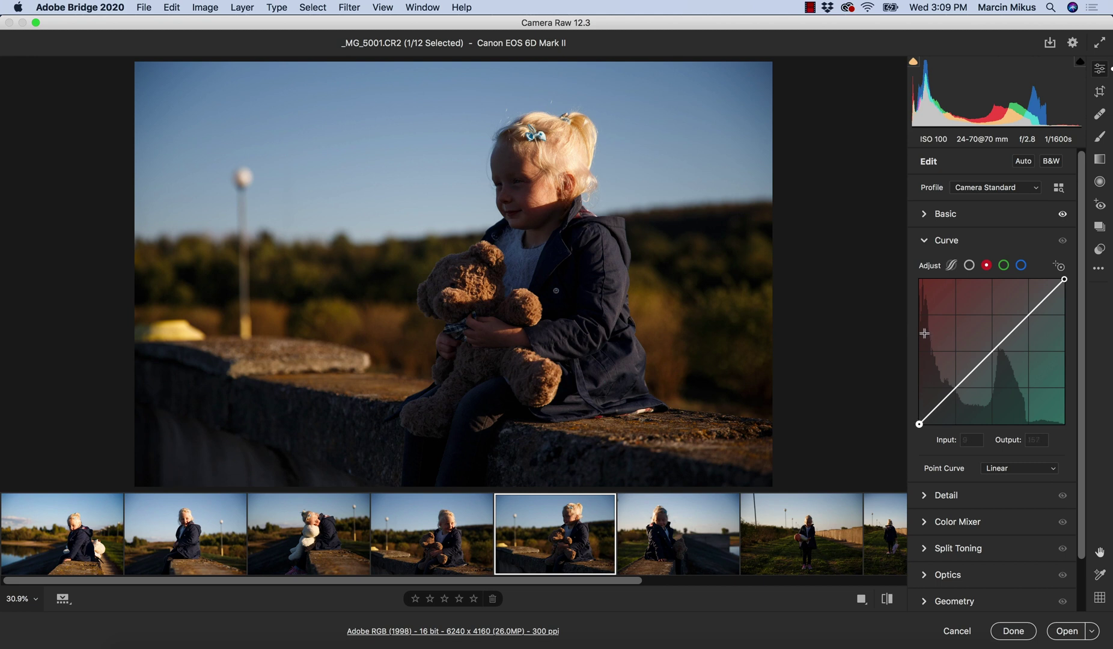
Bend the red curve up for purple, down for blue, then delete the point to straighten it.
left_click_drag(991, 351, 989, 344)
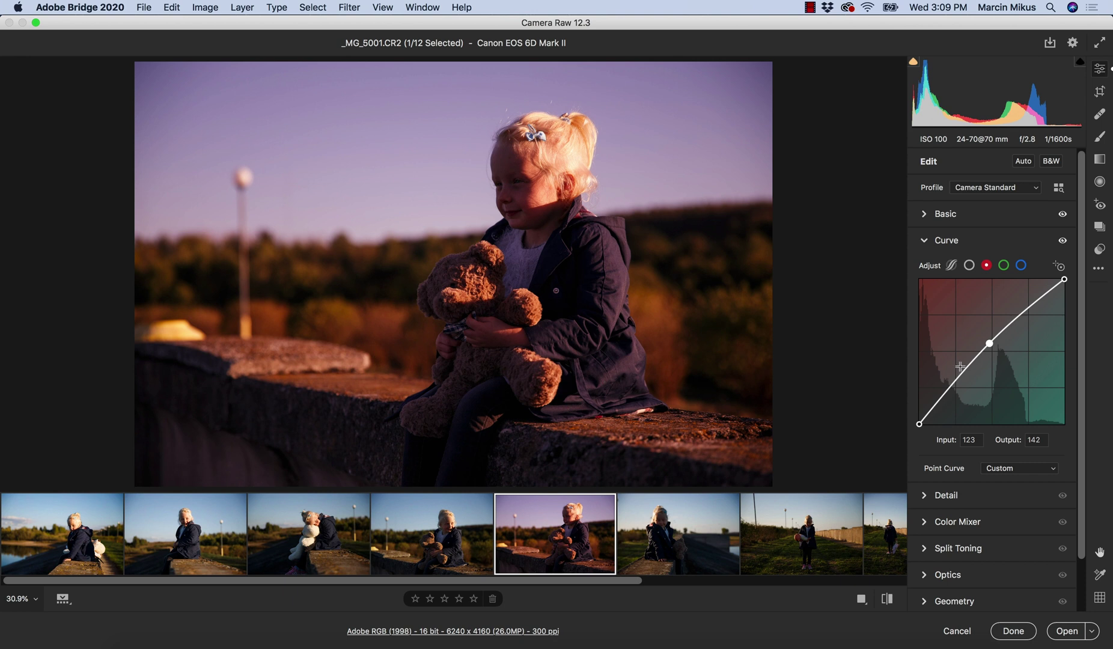
left_click_drag(989, 343, 993, 366)
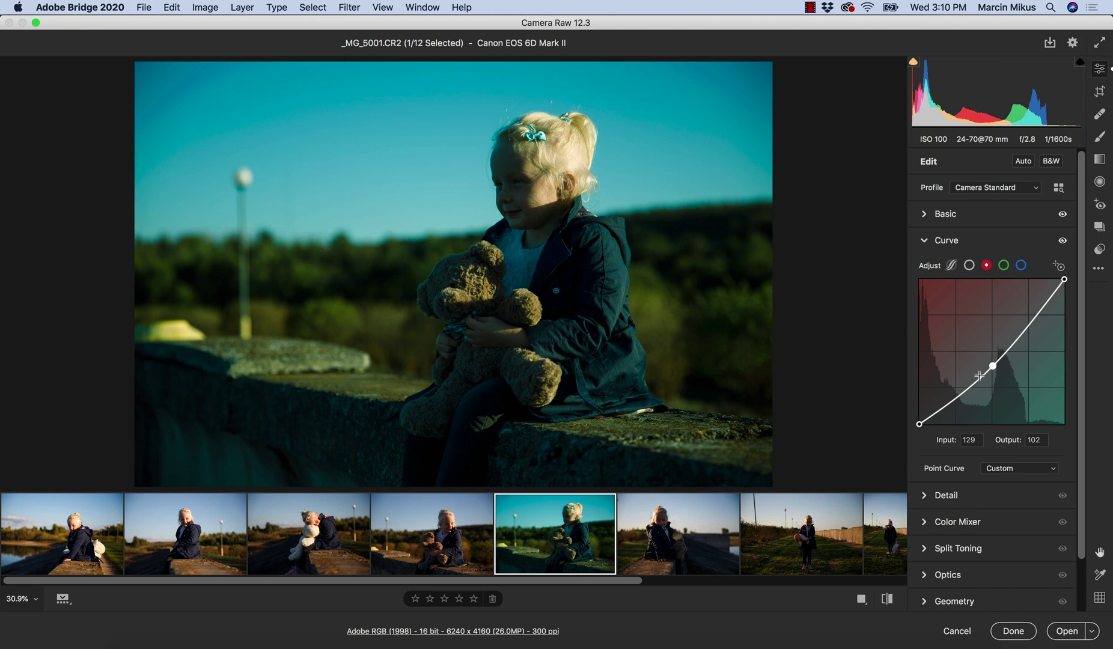
left_click_drag(991, 367, 1001, 462)
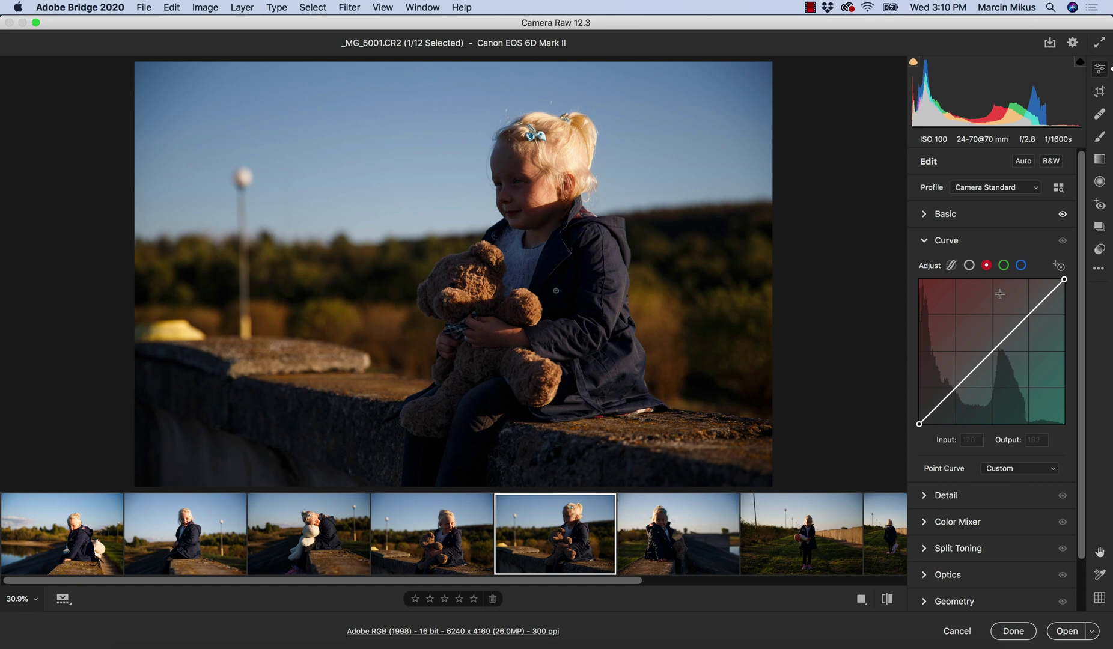
Preview a green tint on the green curve and a warm cast by lowering the blue curve.
left_click(1004, 266)
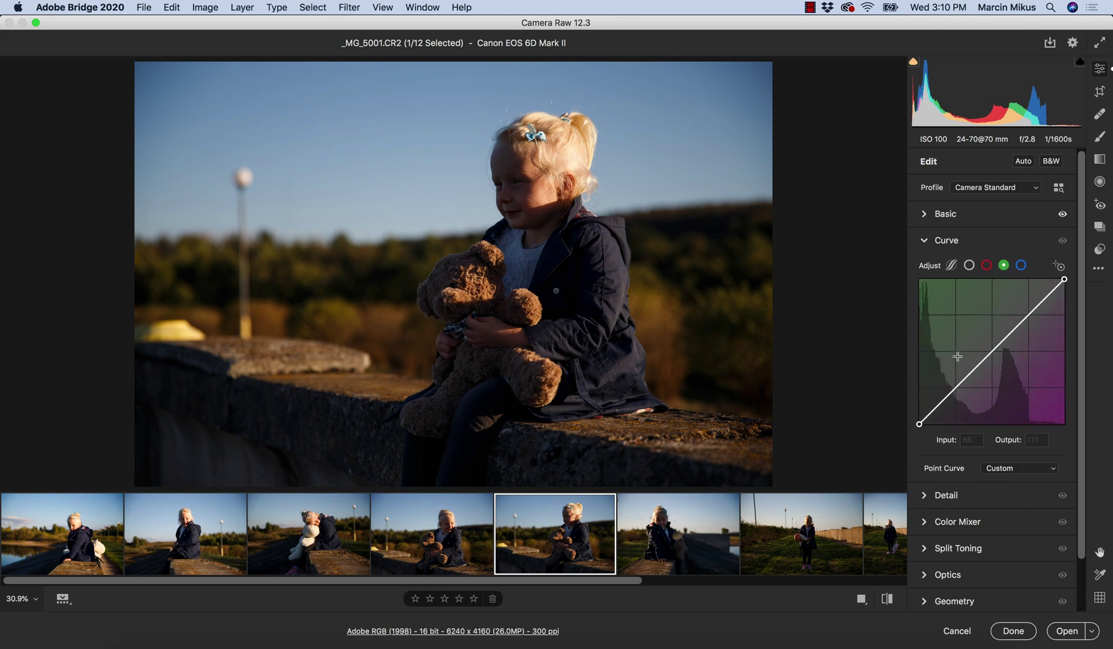
left_click_drag(987, 356, 1023, 495)
left_click(1021, 265)
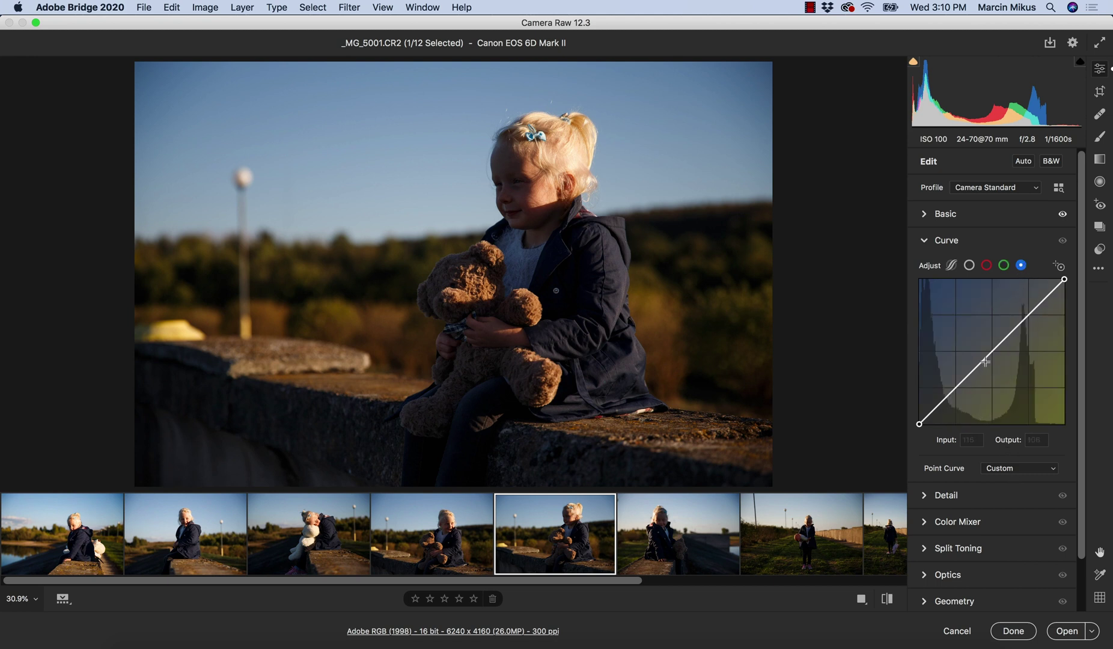
left_click_drag(986, 360, 989, 444)
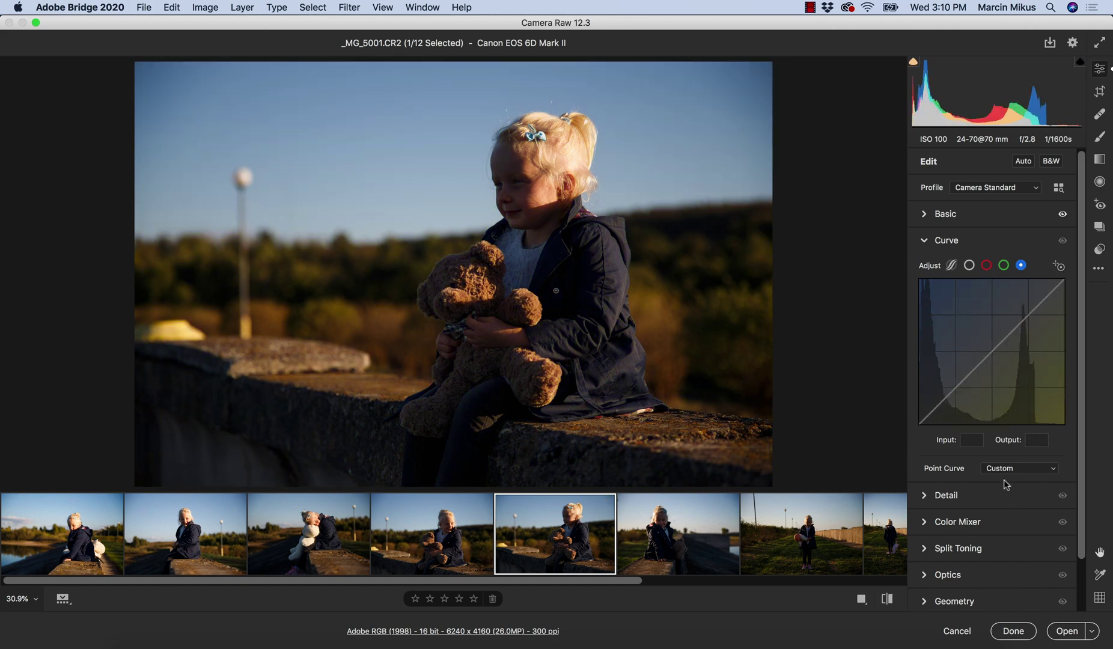
Cycle through the red, green and blue channel curves, ending on red.
left_click(987, 266)
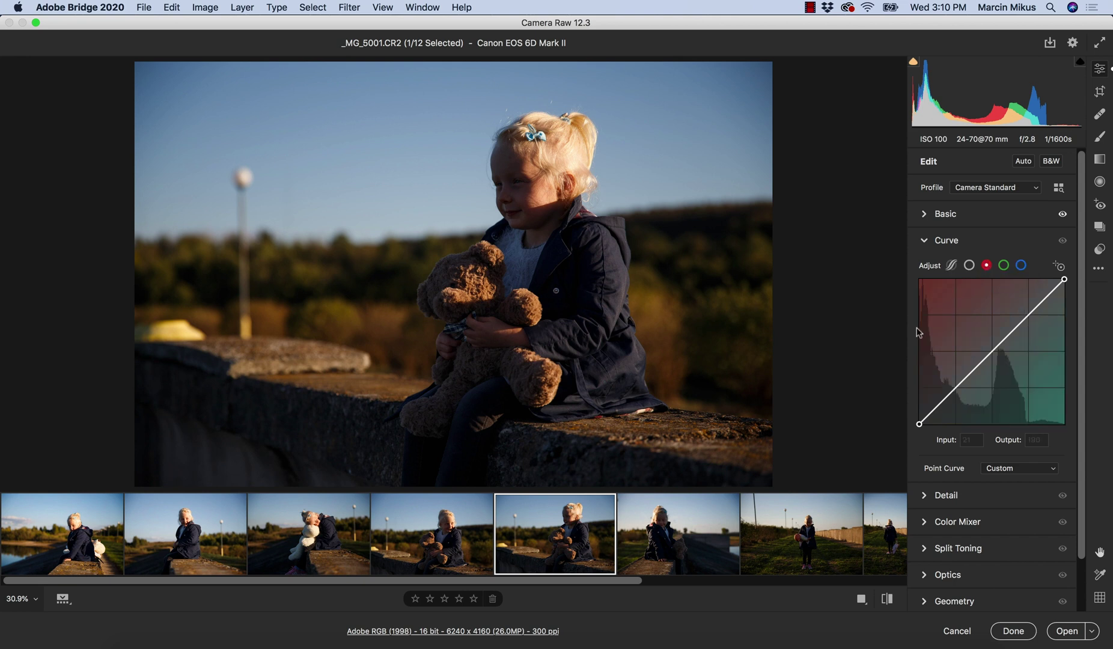
left_click(1004, 266)
left_click(1021, 266)
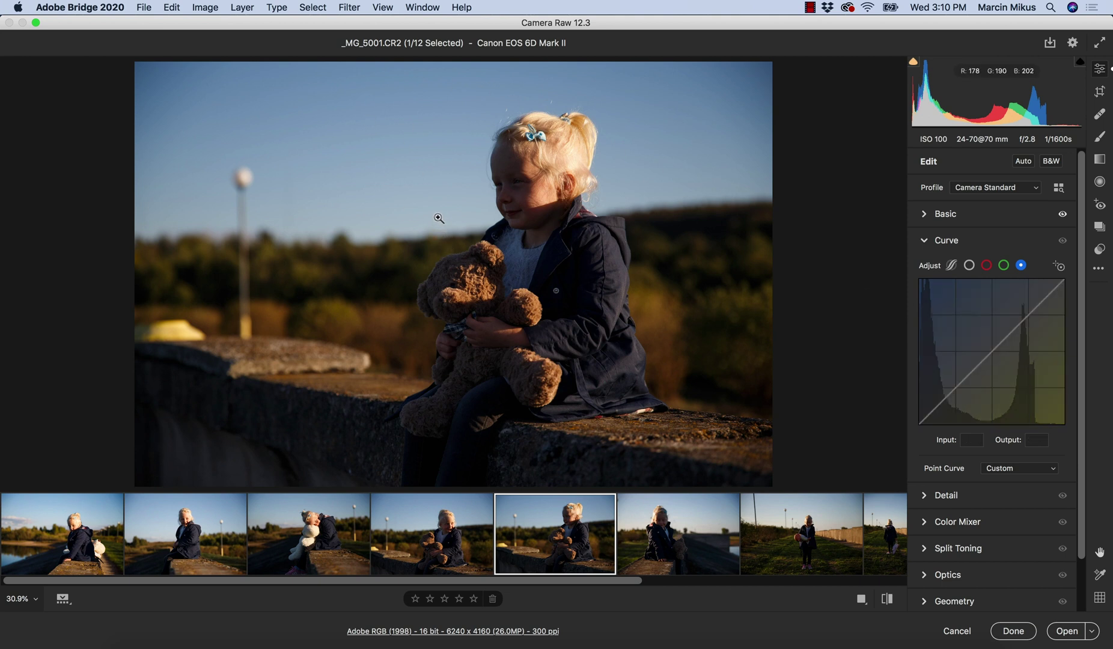
left_click(1003, 265)
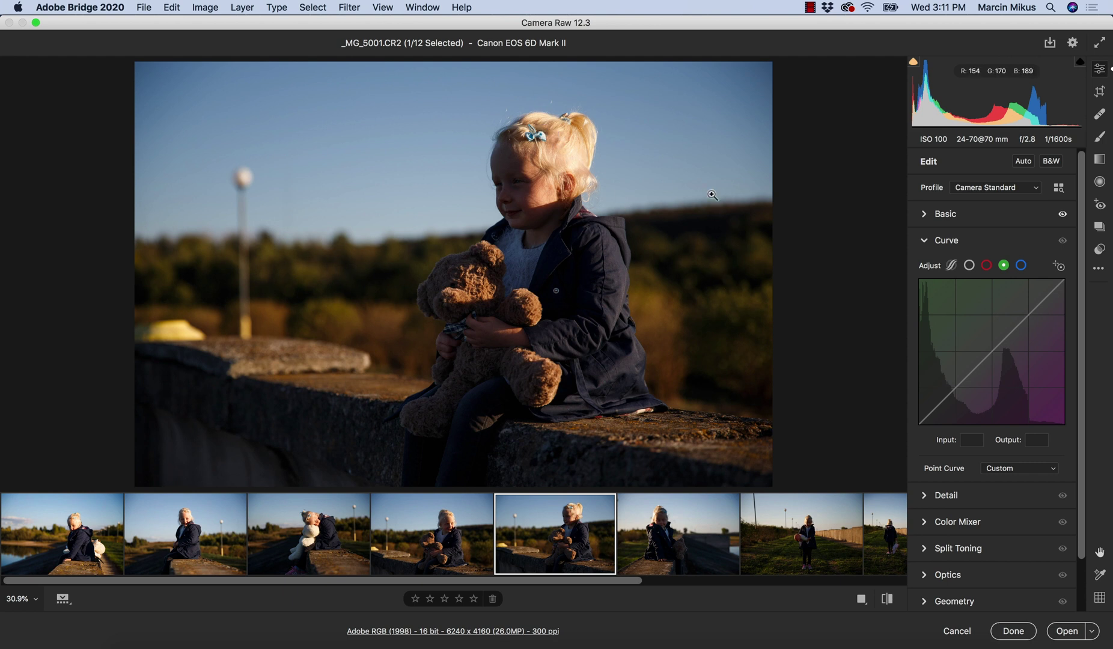
left_click(986, 265)
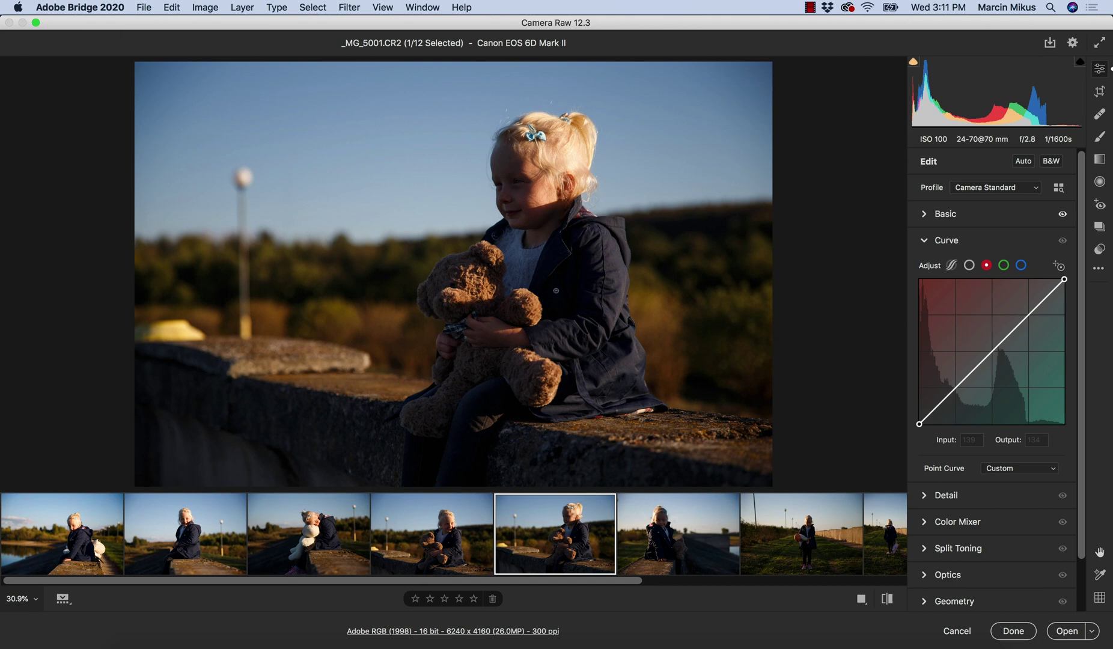
left_click_drag(995, 349, 995, 325)
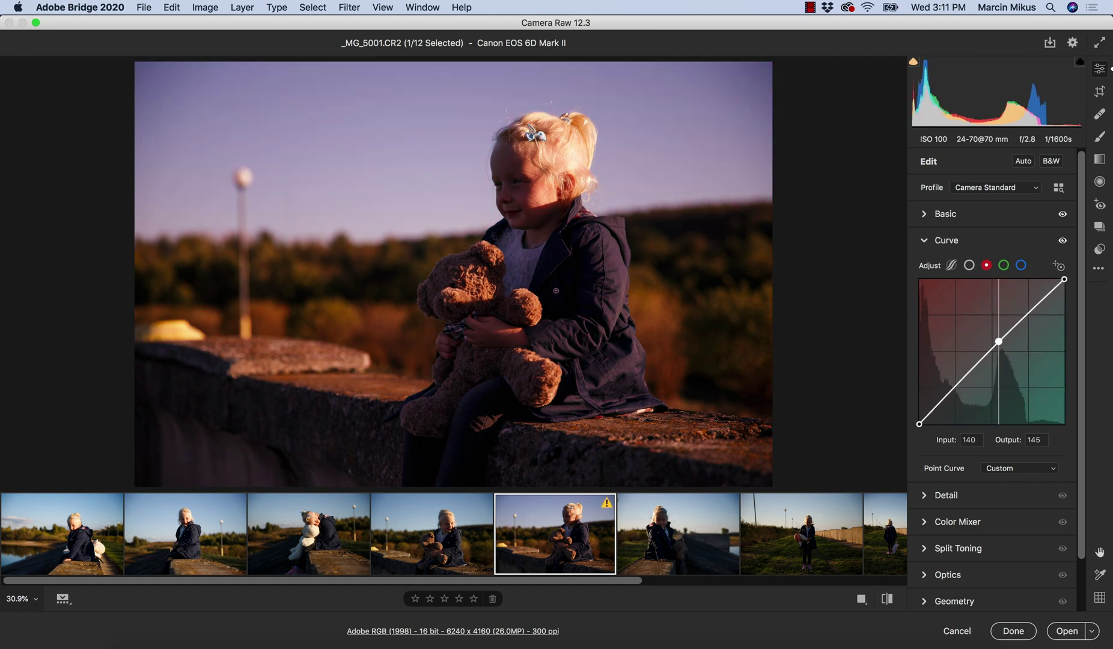
left_click_drag(998, 341, 988, 297)
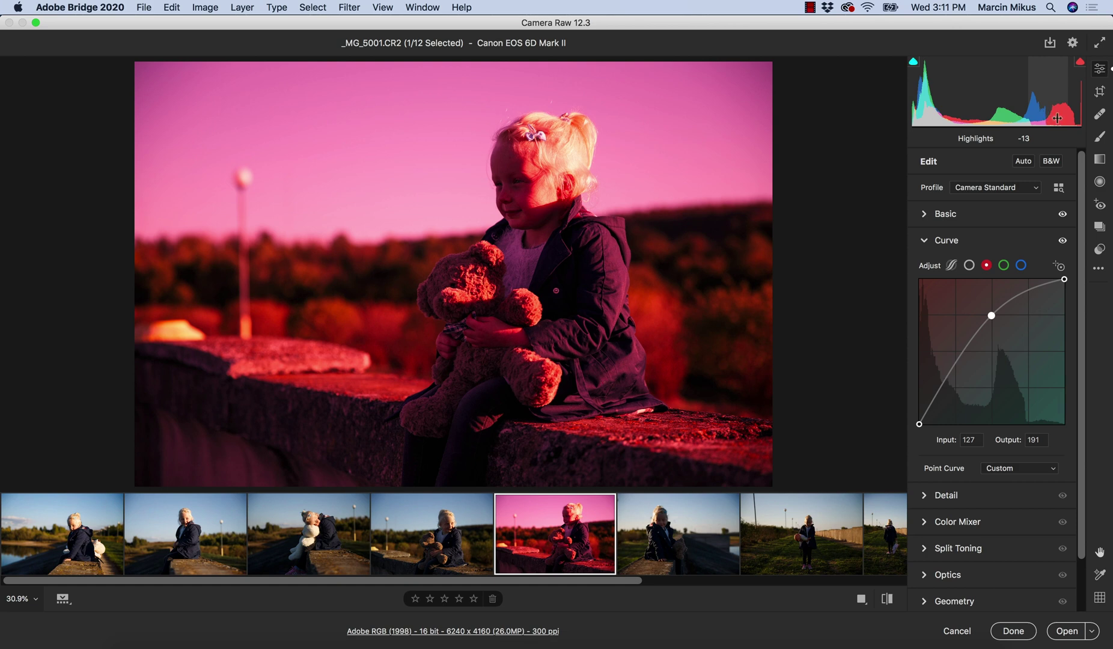
left_click_drag(991, 316, 1058, 488)
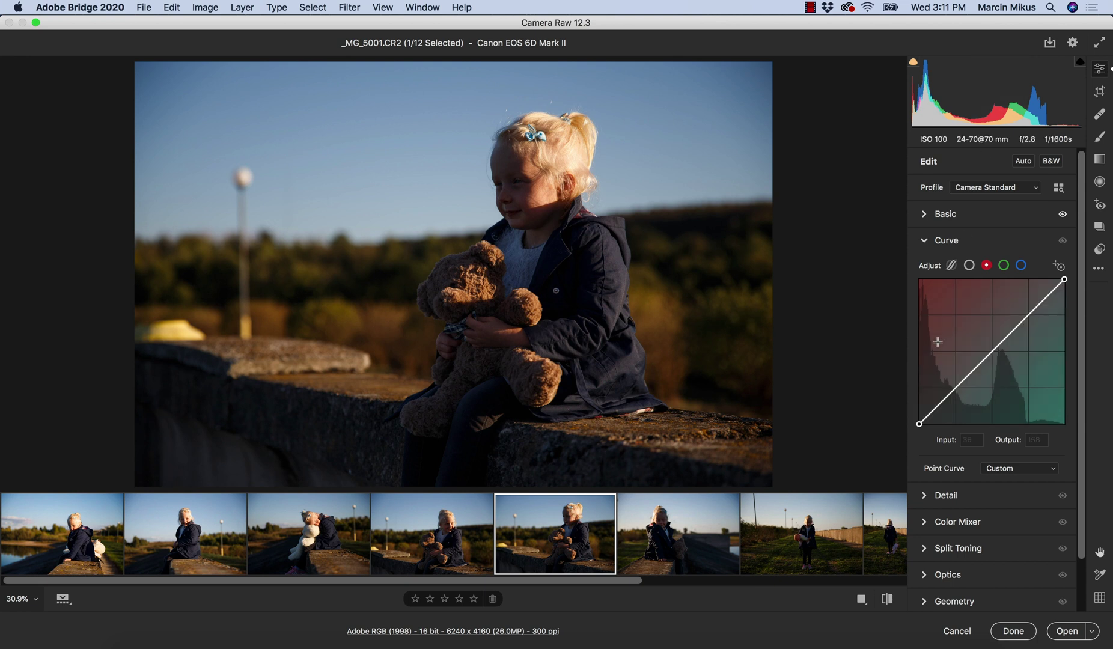
On the overall RGB curve, test a midtone point to brighten the photo.
left_click(968, 268)
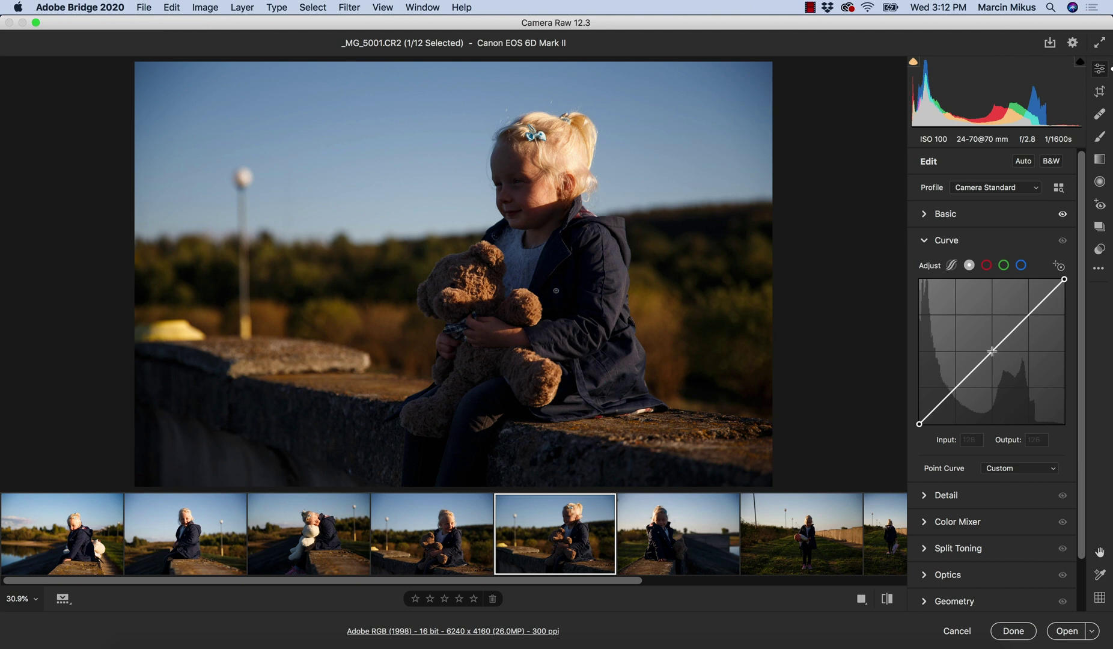
left_click_drag(992, 352, 996, 445)
left_click_drag(918, 424, 919, 409)
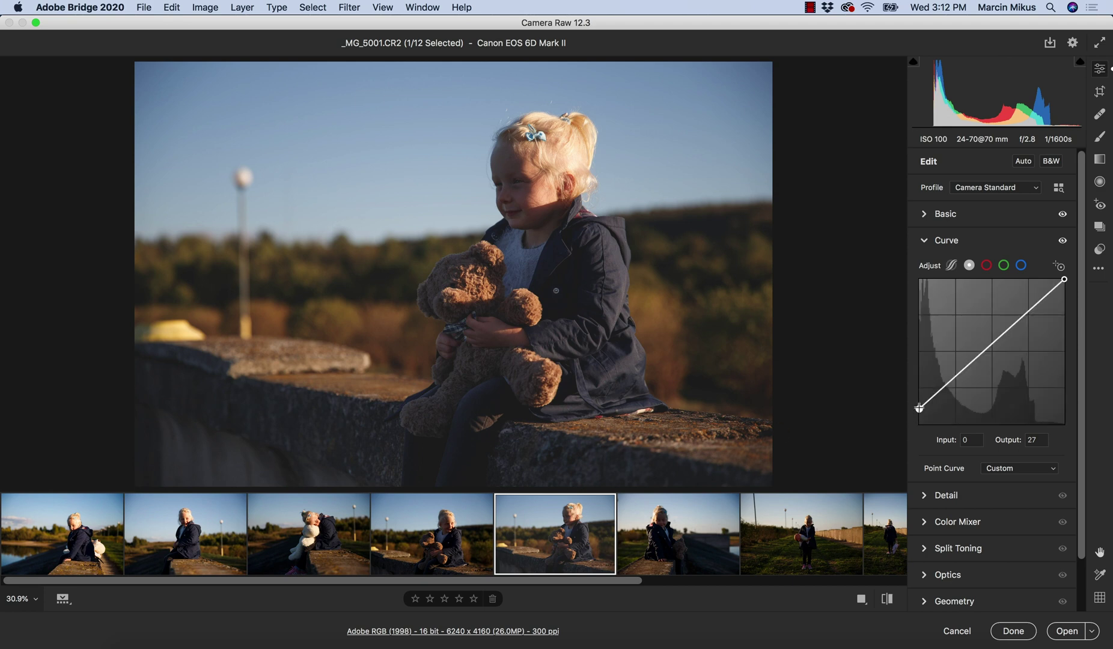
mouse_move(919, 409)
left_mouse_down()
mouse_move(937, 423)
mouse_move(919, 424)
left_mouse_up()
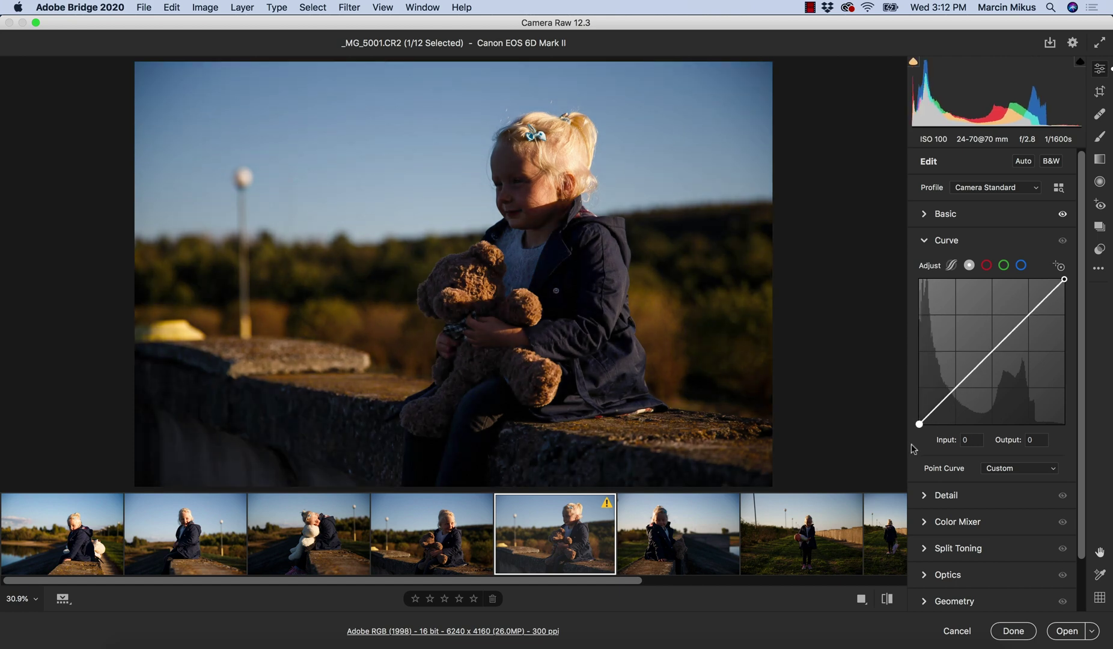
mouse_move(1064, 282)
left_mouse_down()
mouse_move(1065, 423)
mouse_move(1064, 282)
mouse_move(922, 279)
mouse_move(1064, 279)
left_mouse_up()
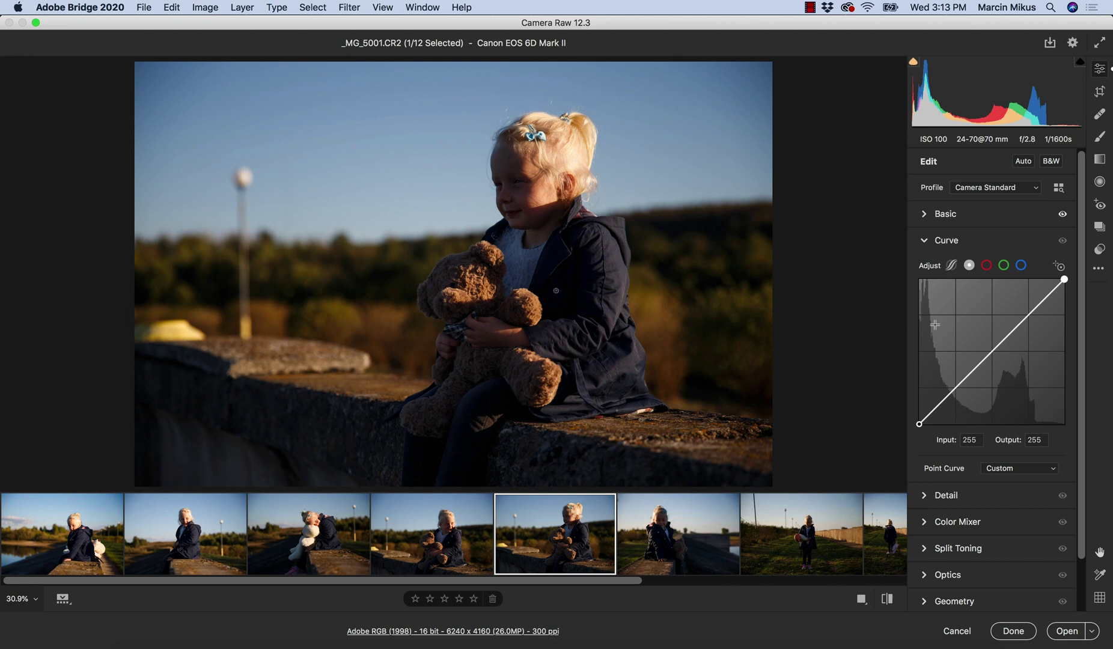
Shape the RGB curve: lift the black point, raise upper tones near 183, lower the white point, lower point at 66/66.
left_click(987, 265)
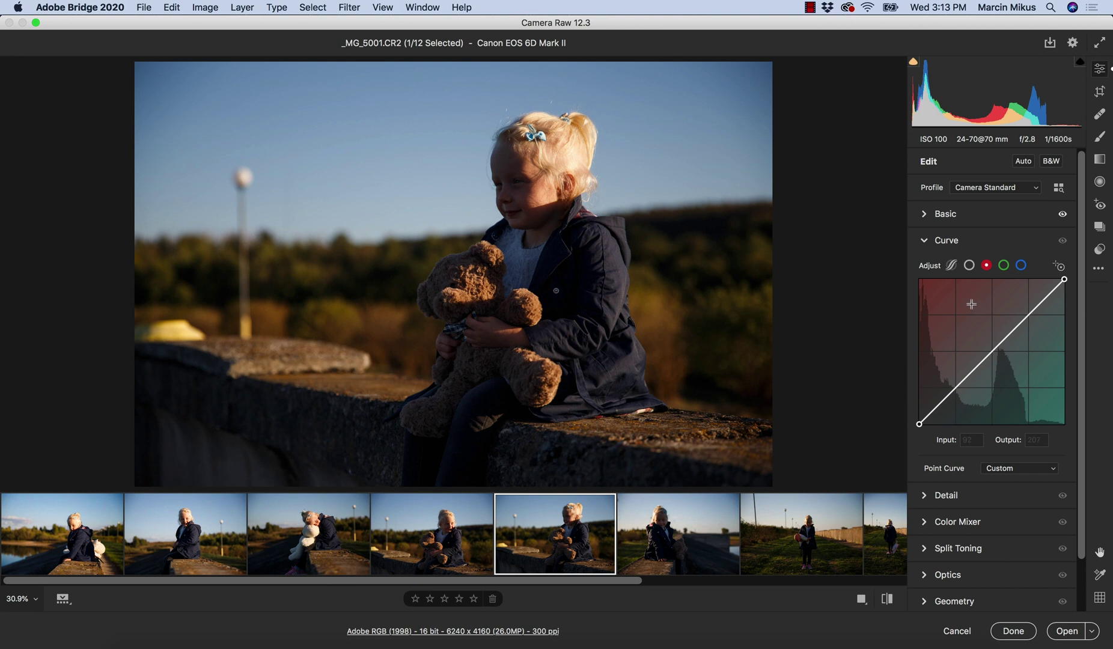
left_click(969, 266)
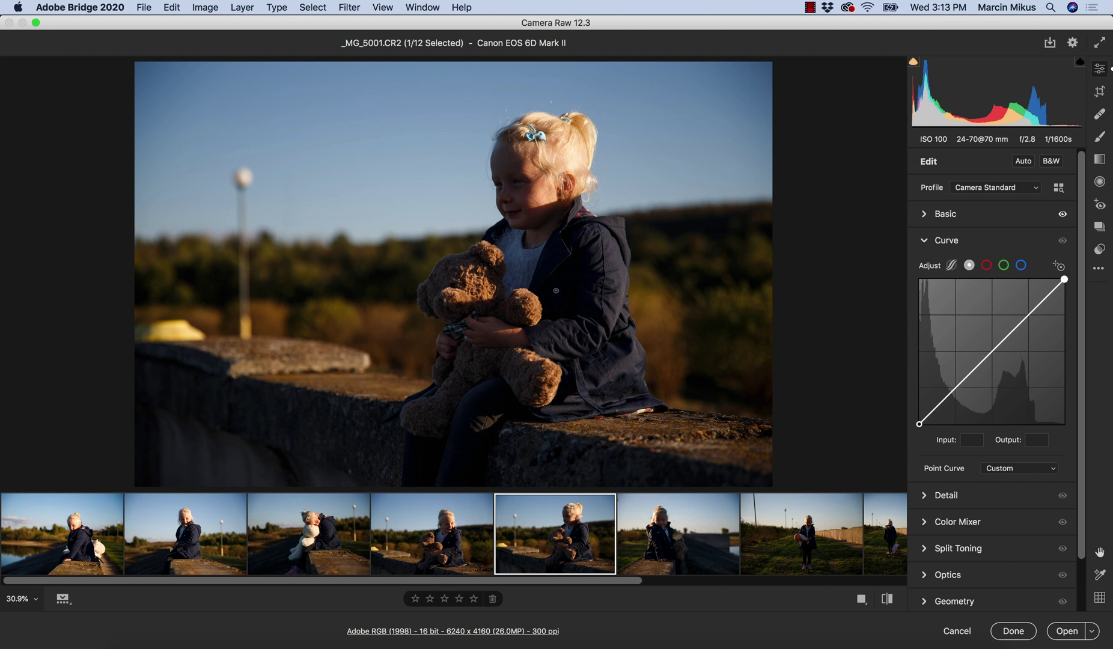
left_click_drag(957, 386, 956, 389)
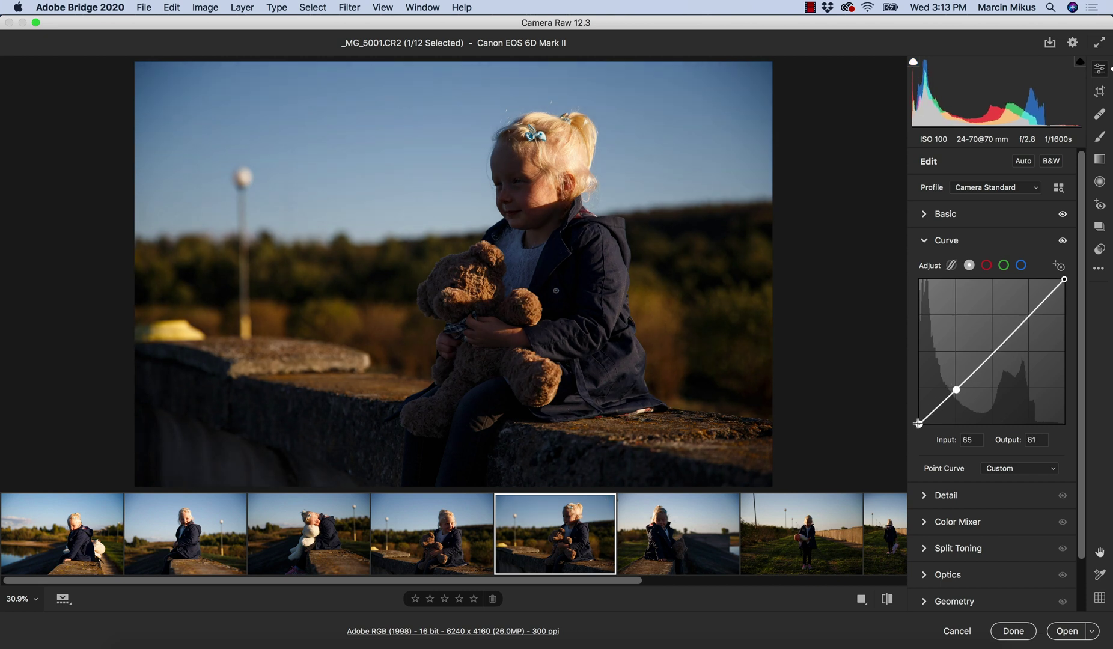
left_click_drag(917, 423, 911, 415)
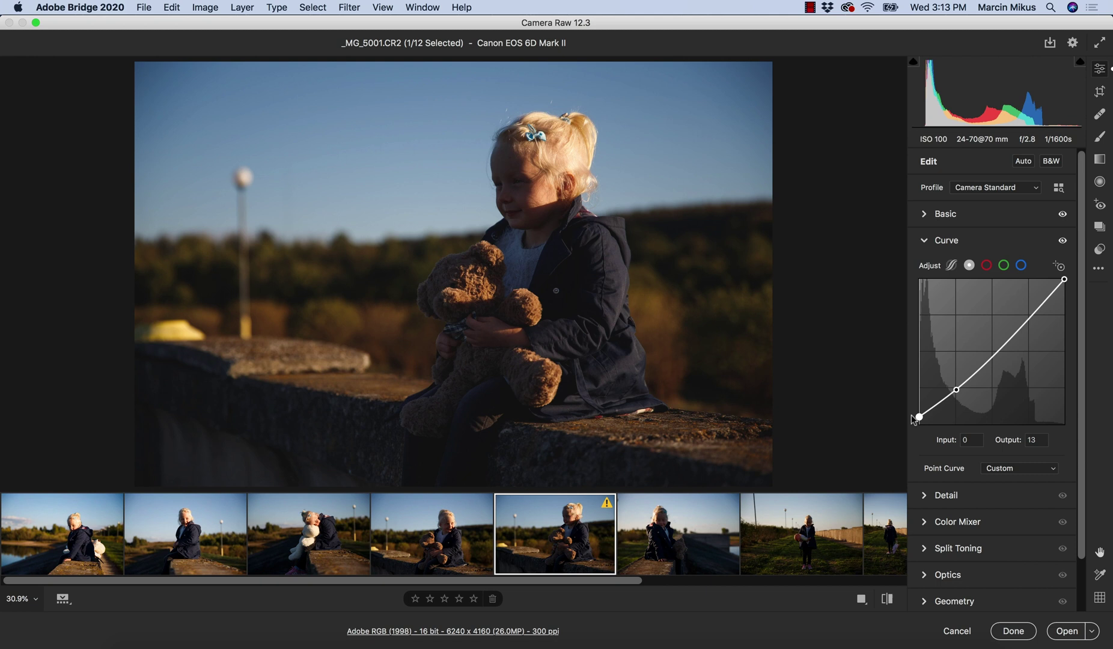
left_click_drag(1024, 320, 1023, 316)
left_click_drag(1064, 280, 1022, 316)
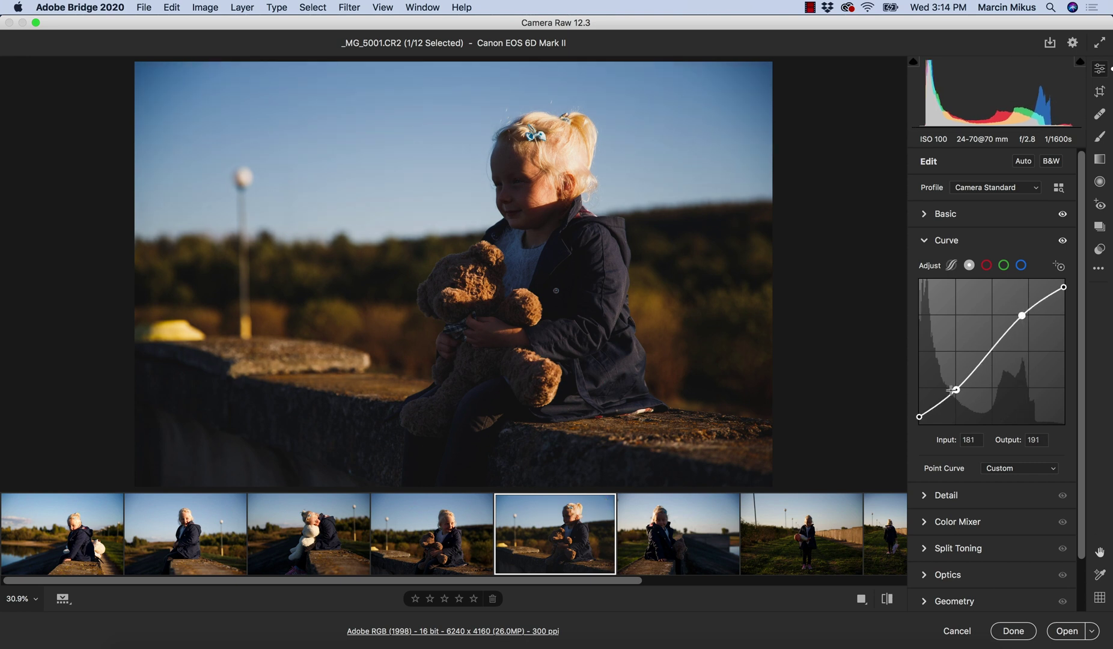
left_click_drag(955, 389, 957, 387)
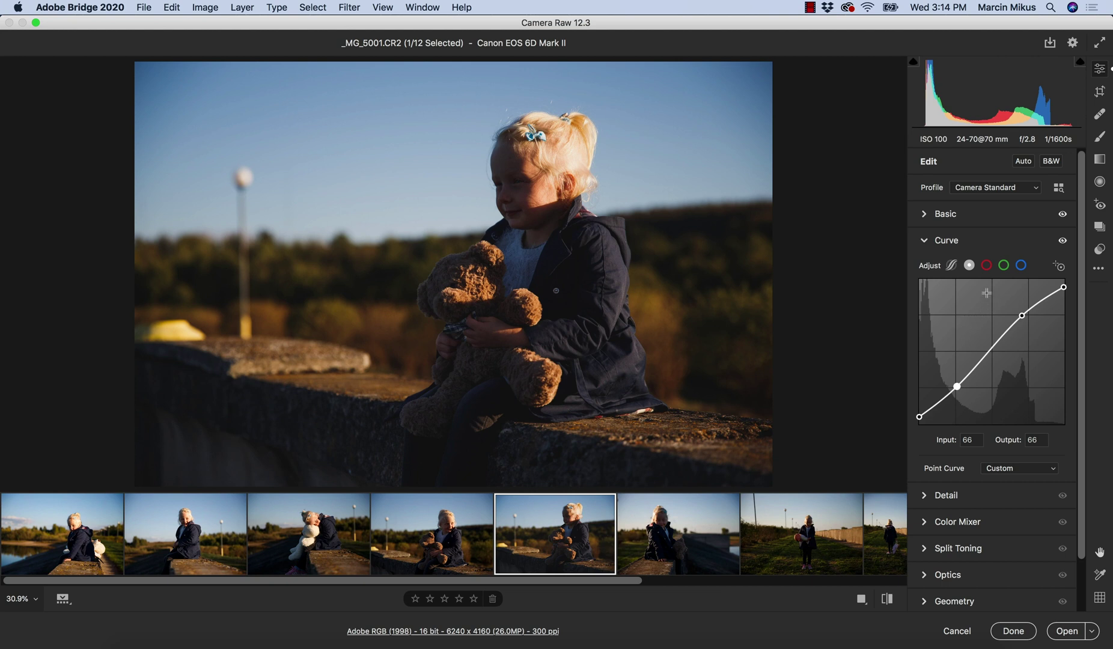
Lift the red shadows, nudge the blue black point, and move the green black point to Input 6.
left_click(986, 265)
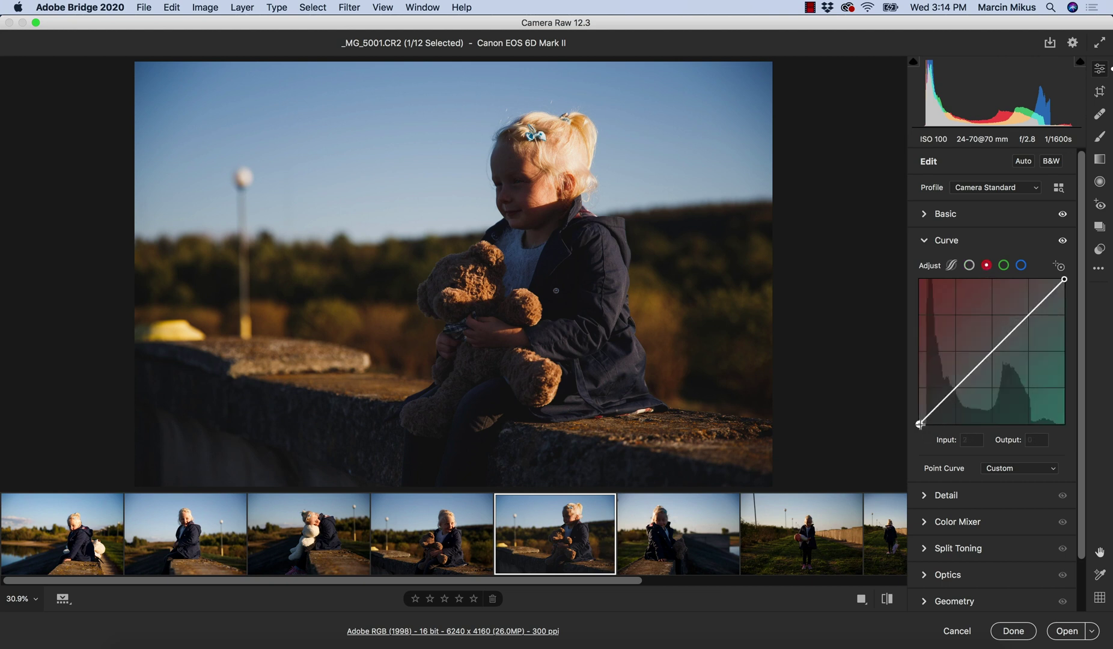
left_click_drag(919, 424, 919, 418)
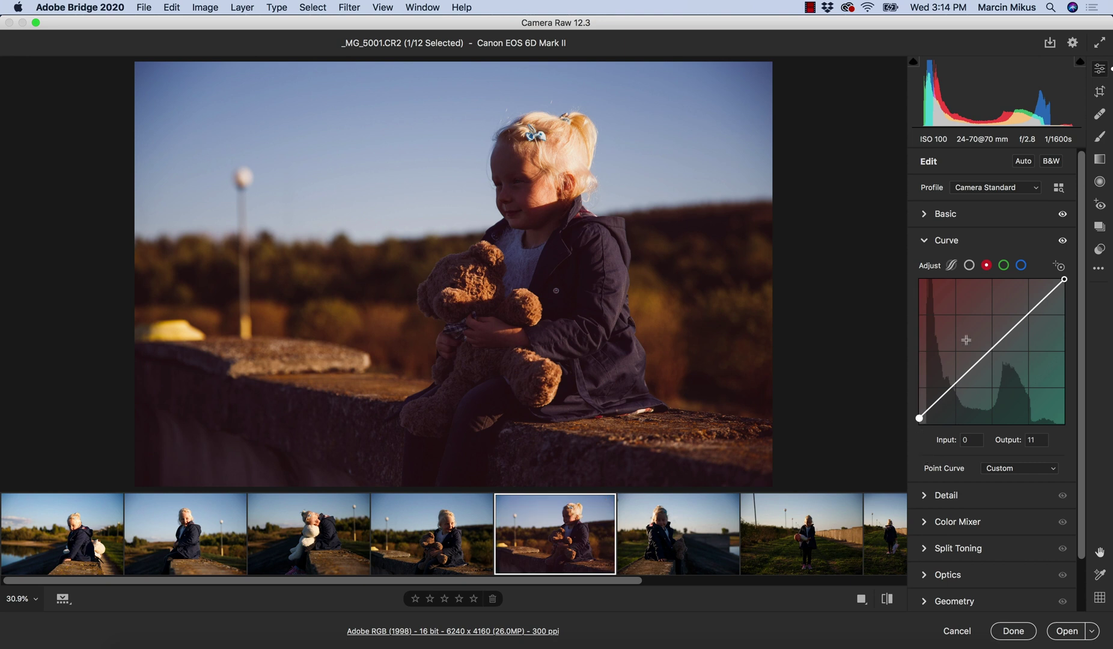
left_click(1021, 265)
left_click_drag(919, 424, 920, 424)
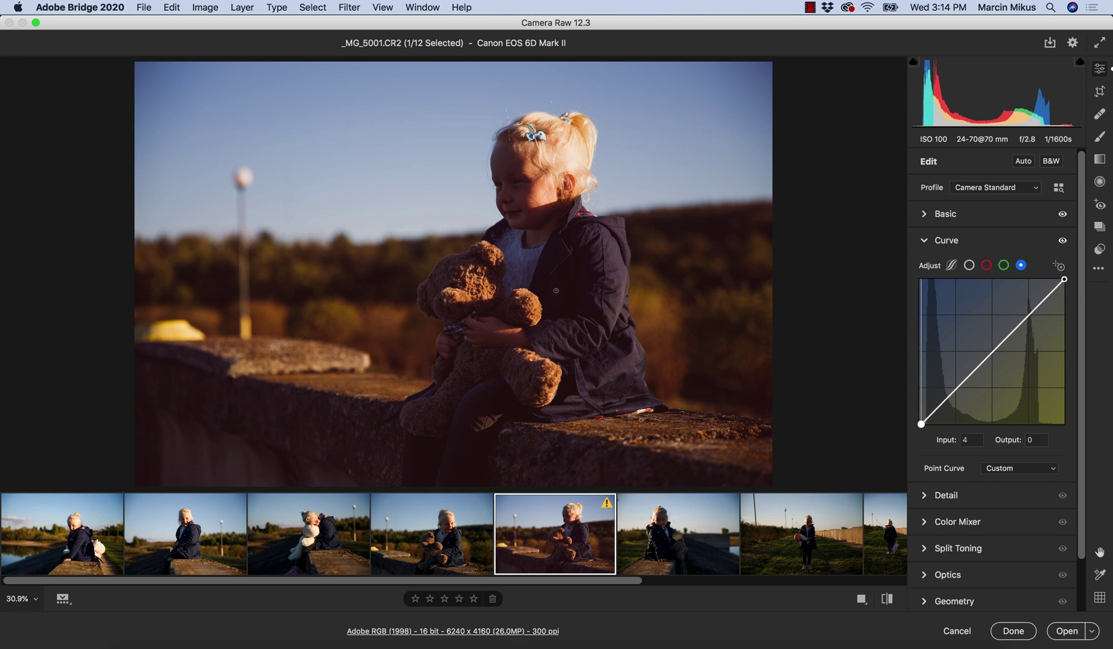
left_click(1004, 265)
left_click_drag(999, 347, 994, 354)
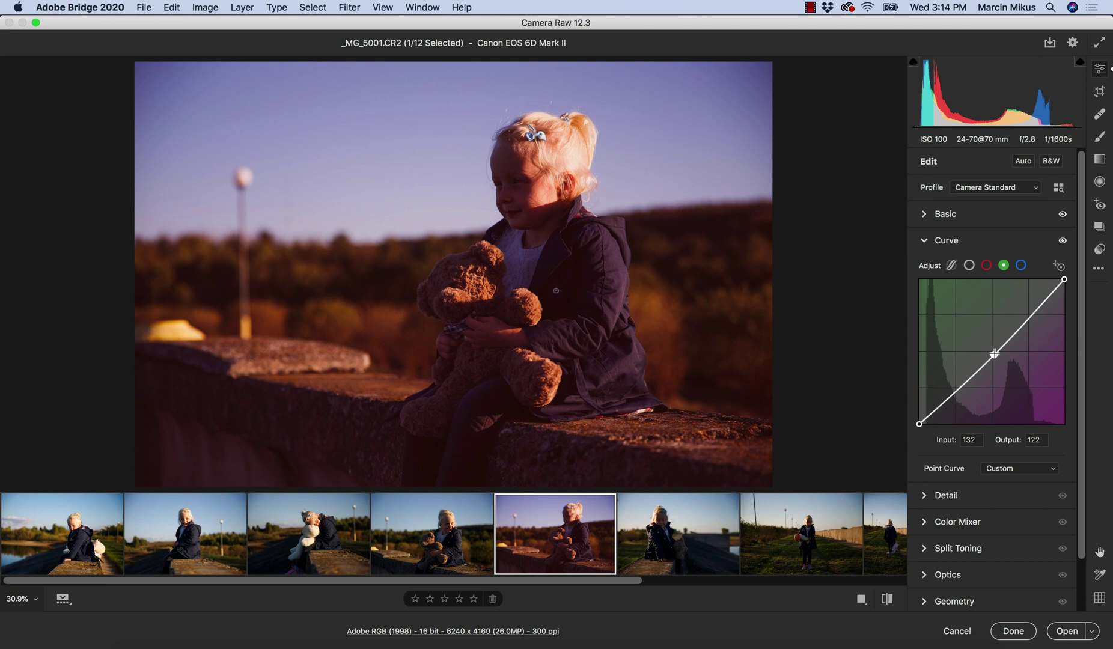
double_click(994, 354)
left_click(920, 424)
left_click_drag(919, 423, 923, 424)
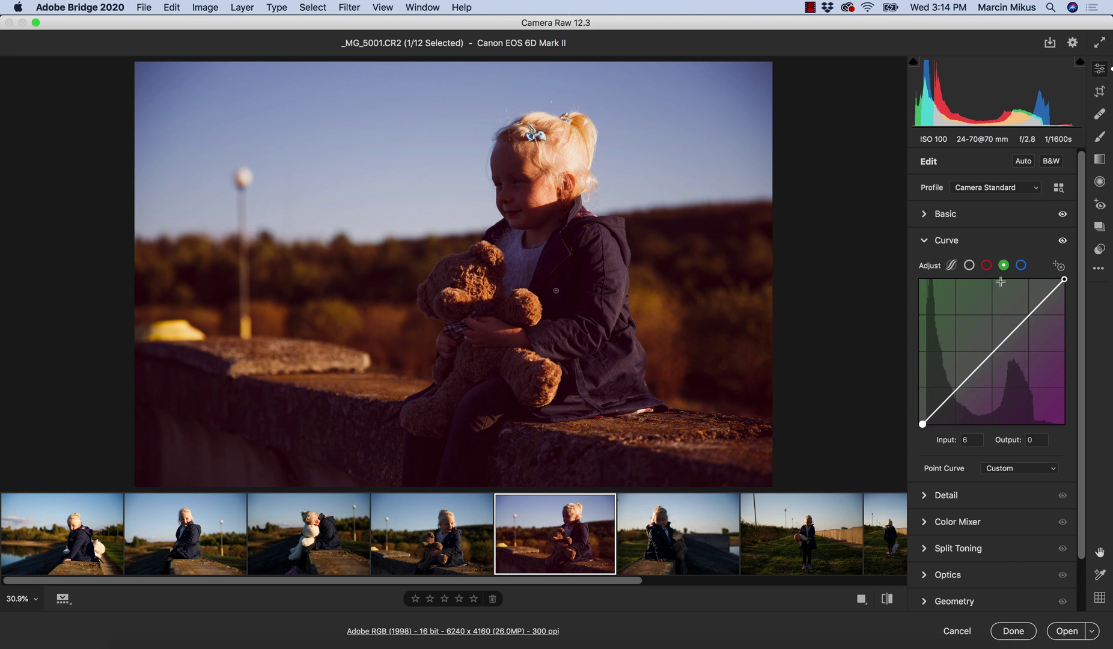
Pull in the white points: blue to Input 243, green to Input 242, red output to 244.
left_click(1021, 265)
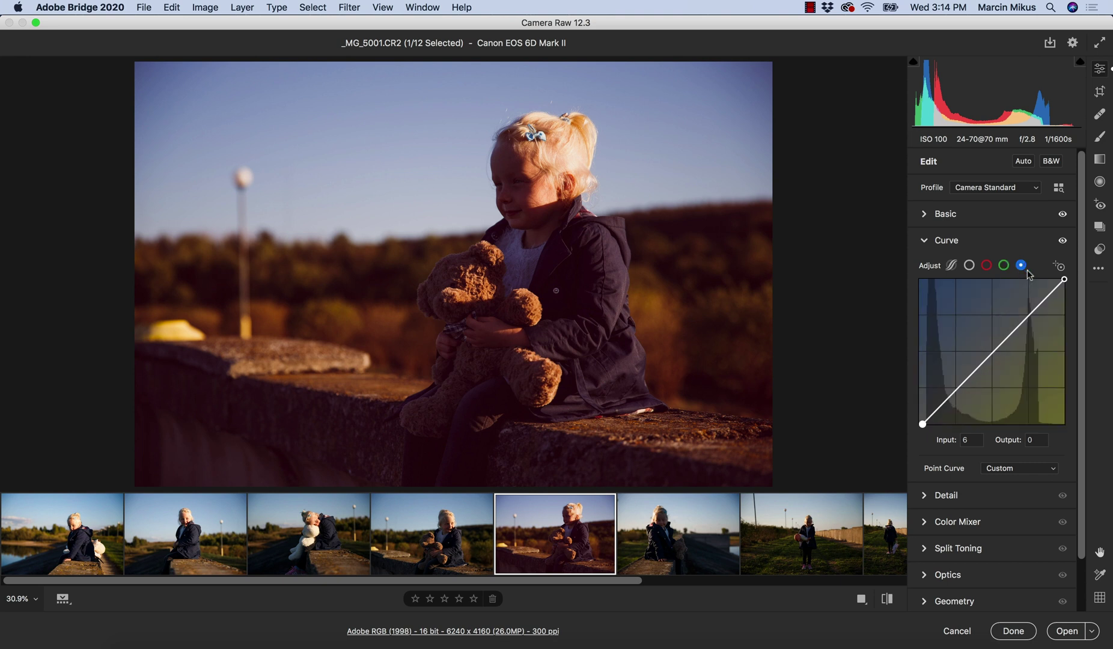
left_click_drag(1064, 278, 1055, 279)
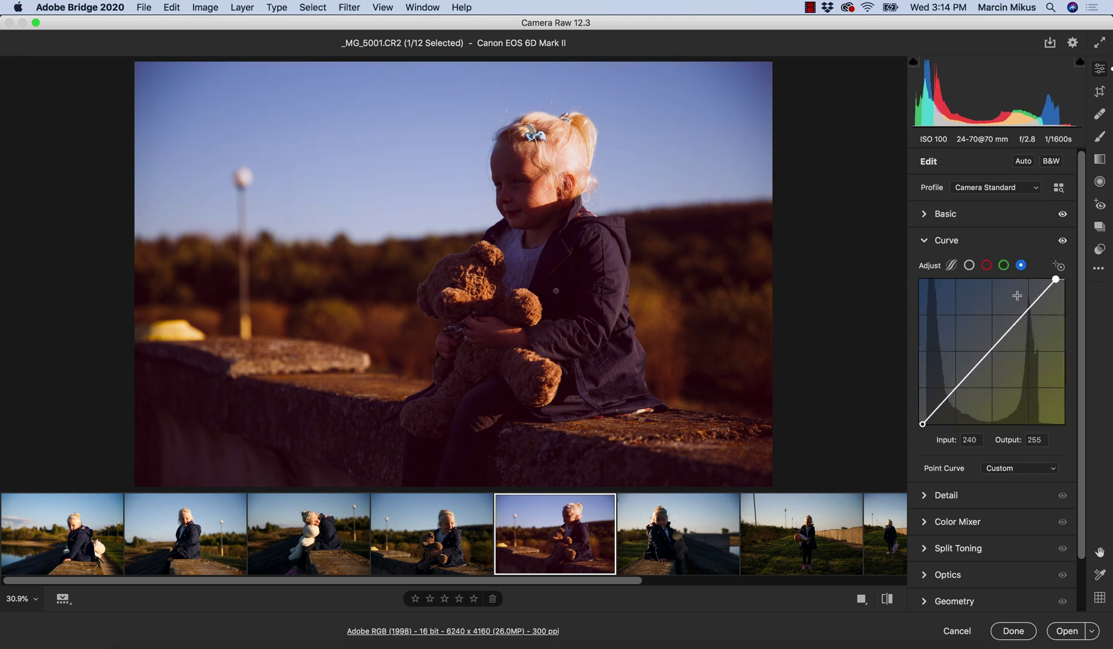
left_click(1003, 265)
left_click_drag(1062, 279, 1057, 280)
left_click(986, 267)
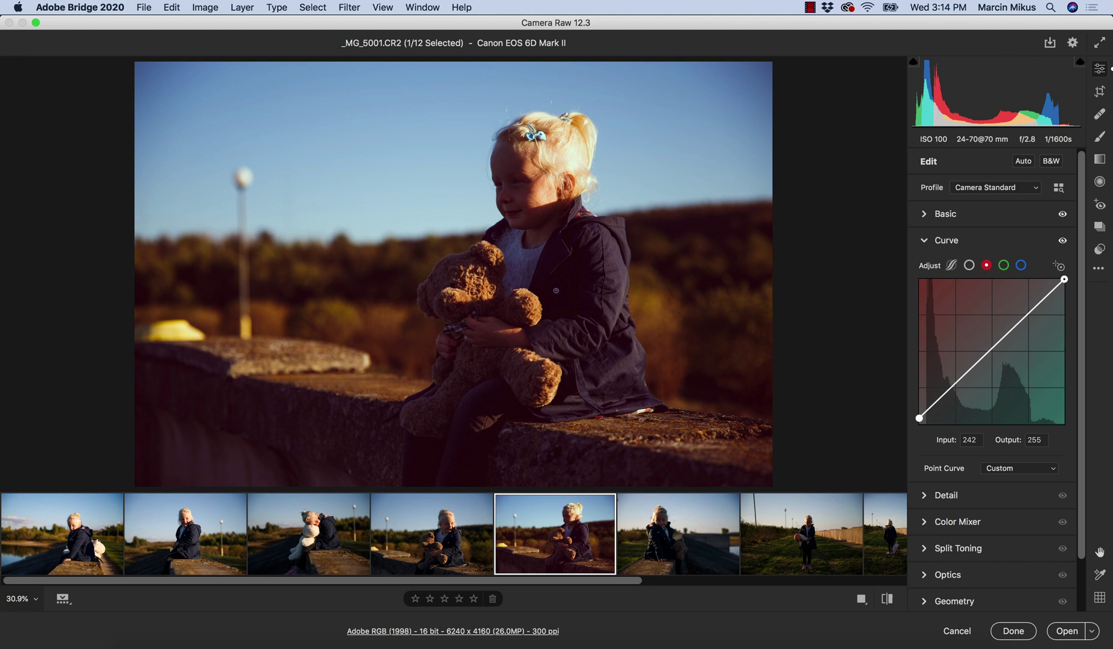
left_click_drag(1063, 279, 1064, 285)
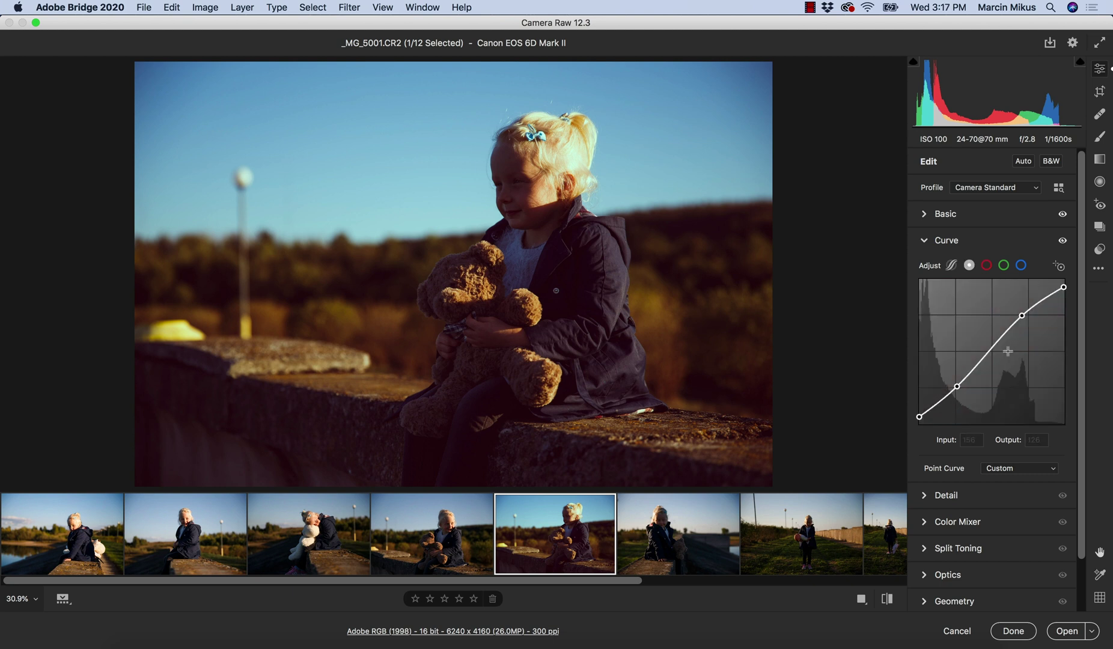
Reset all channel curves to straight lines and switch to the parametric curve sliders.
right_click(1010, 352)
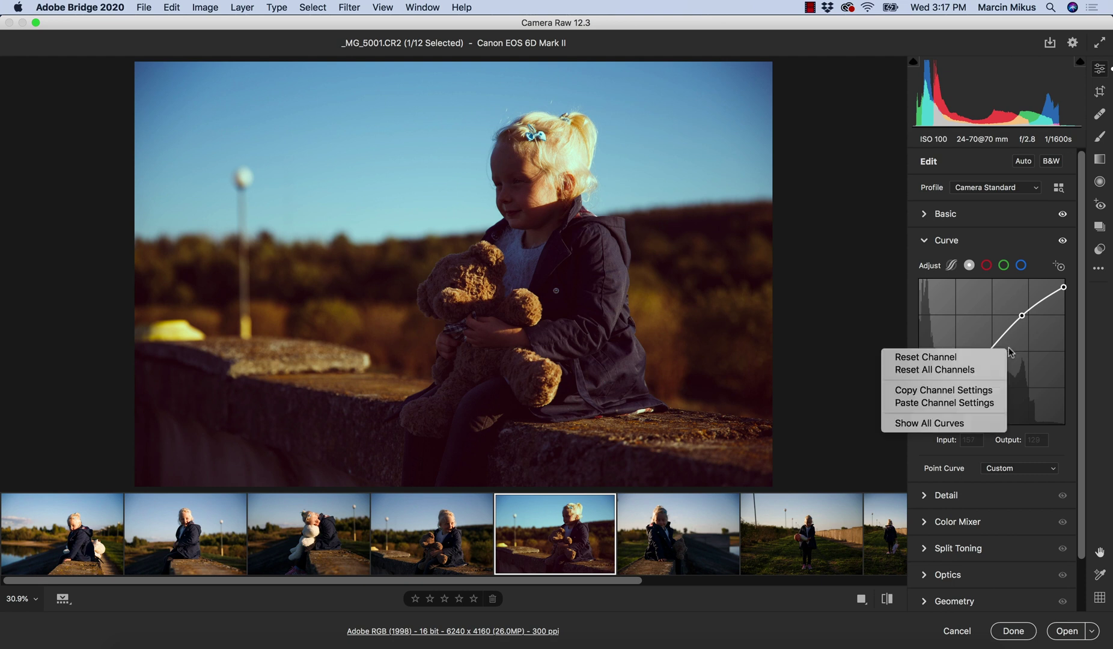
left_click(979, 371)
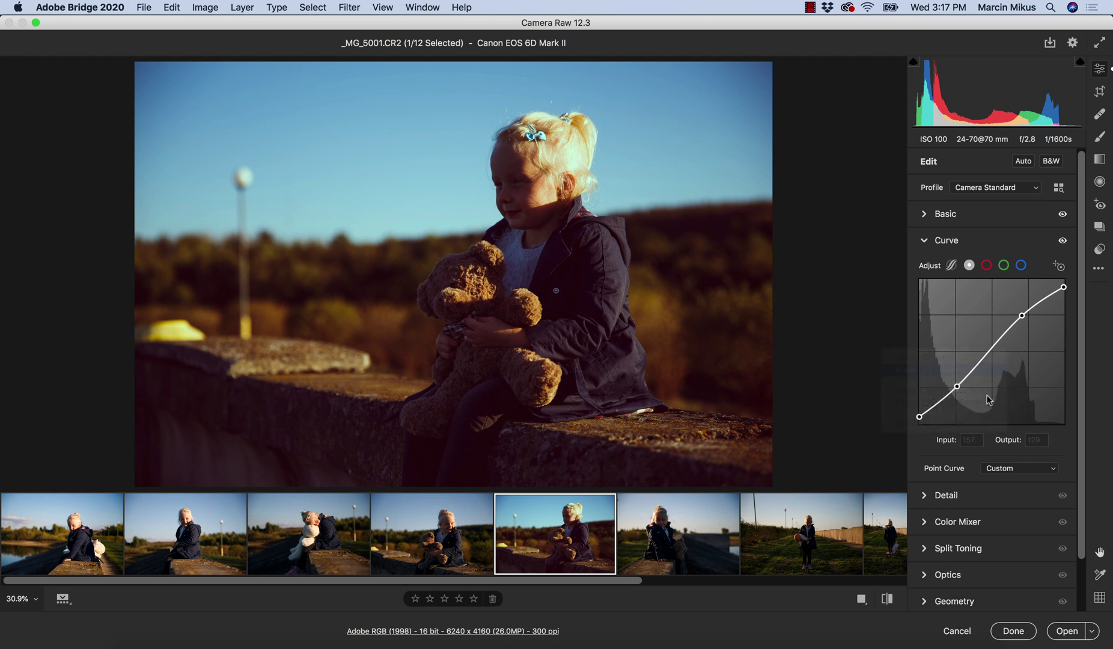
left_click(952, 267)
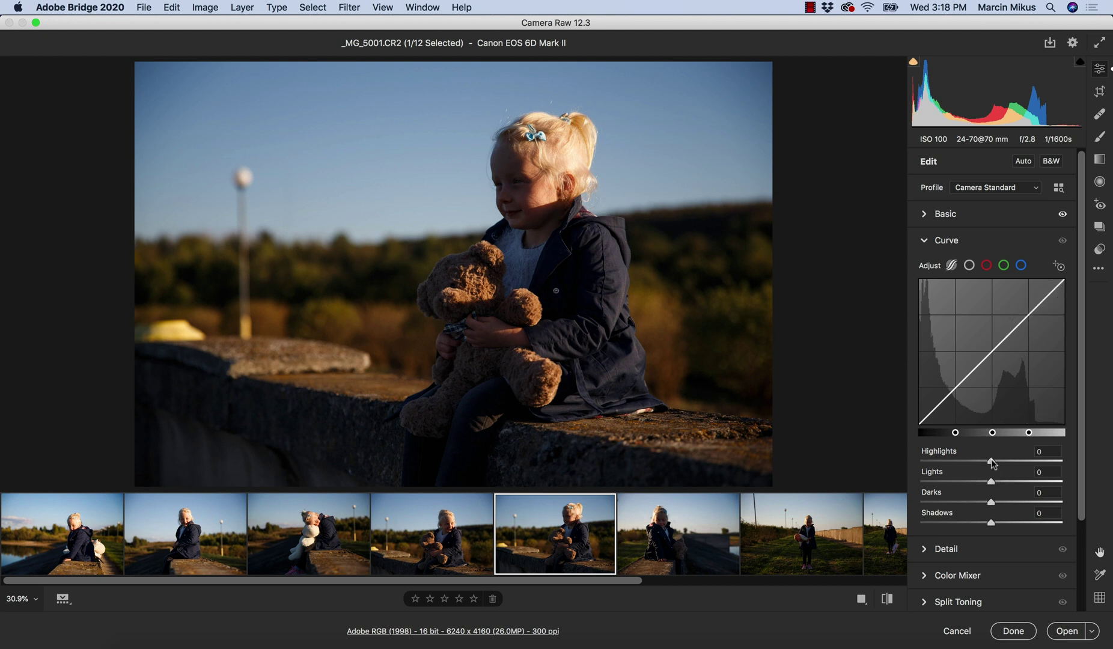
left_click_drag(992, 462, 1030, 456)
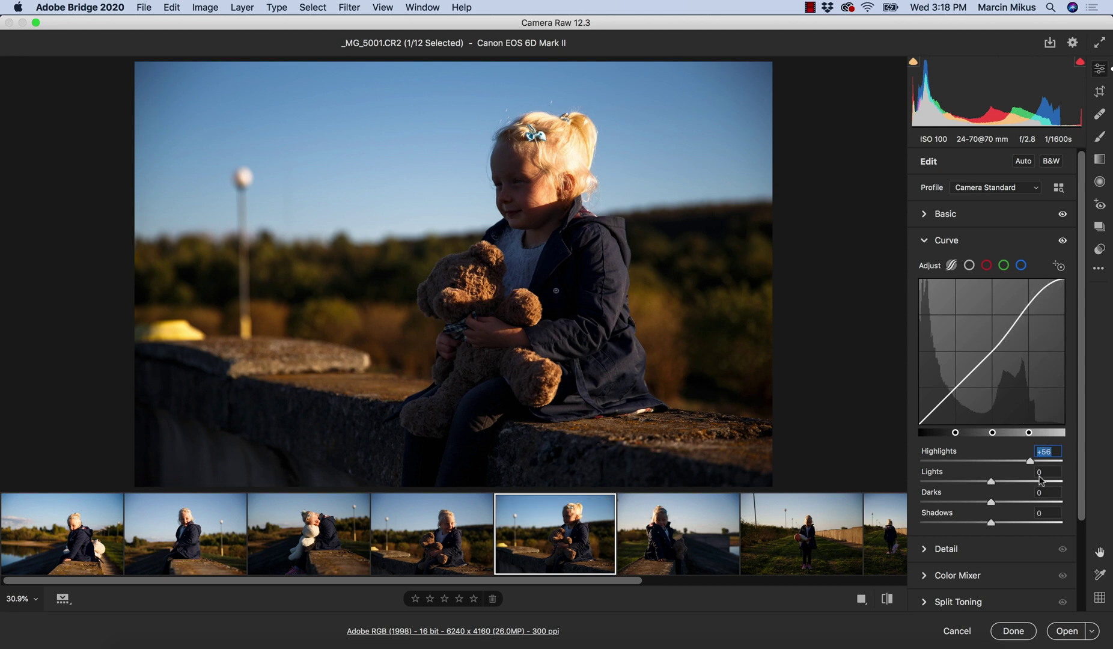
type("0")
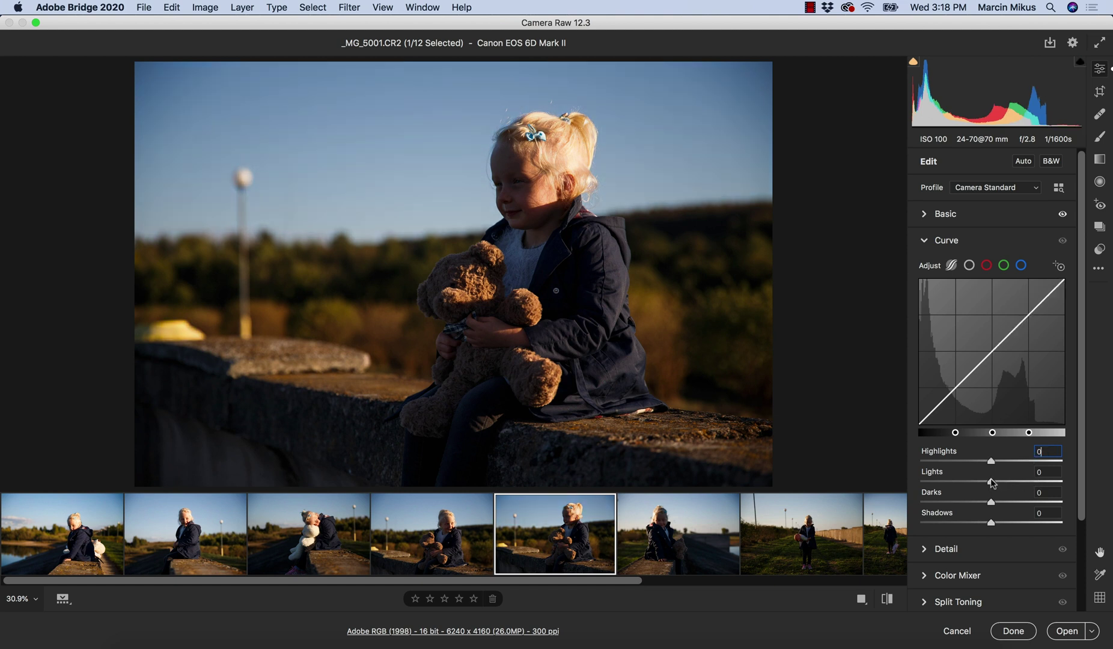
left_click_drag(992, 482, 1026, 482)
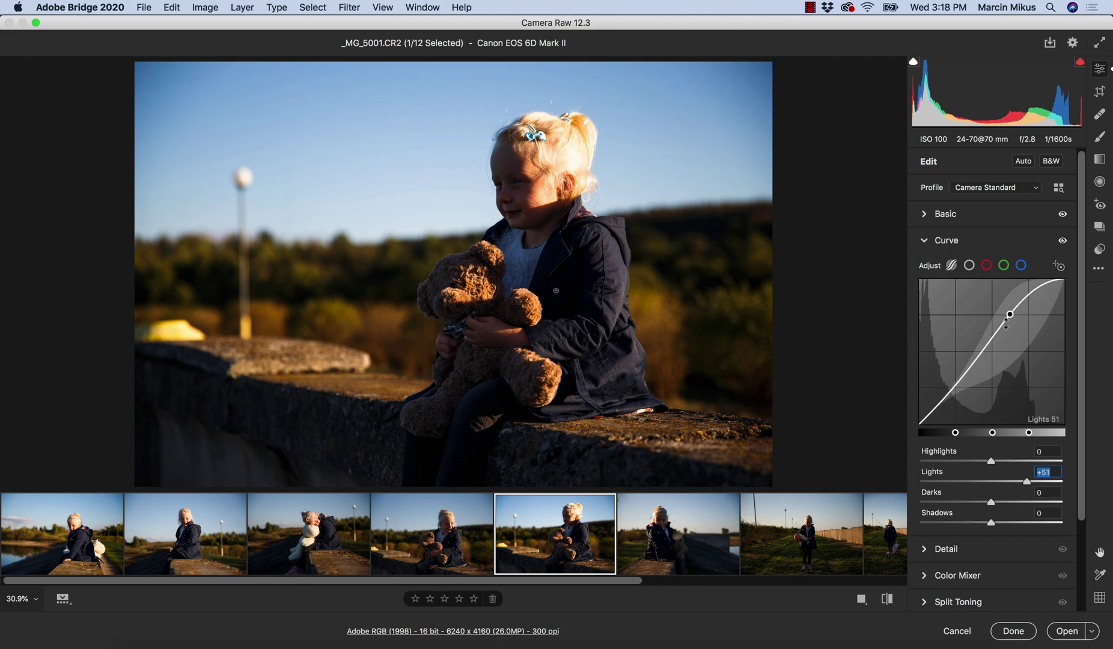
type("0")
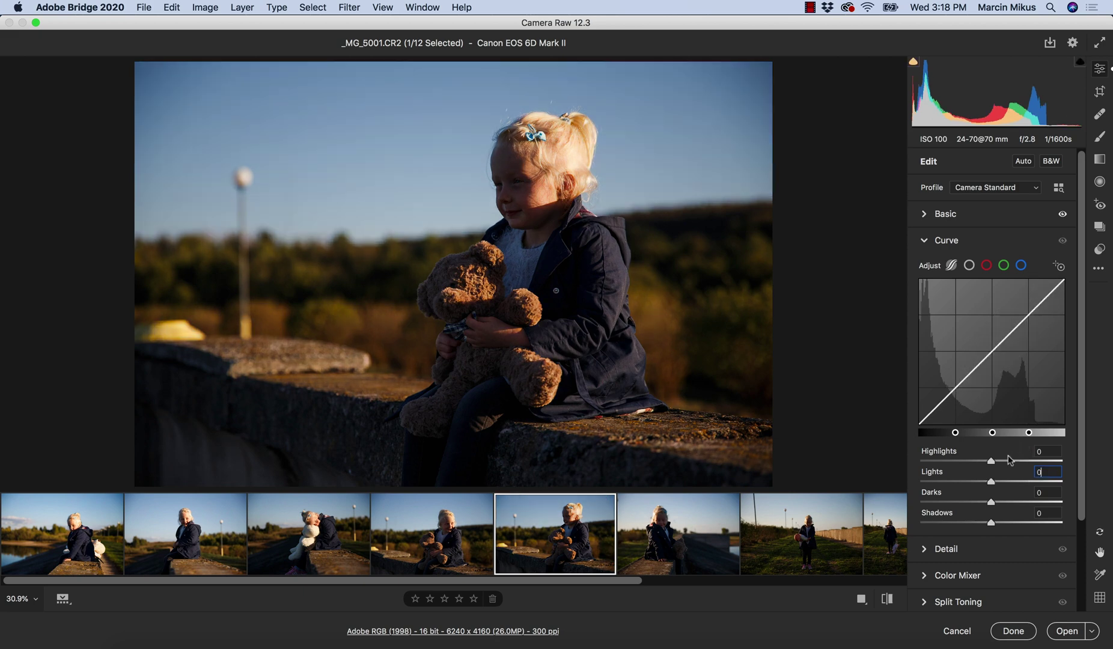
left_click_drag(992, 502, 1018, 521)
left_click(1038, 494)
type("0")
left_click(1043, 513)
type("0")
Move the dividers to 32 and 56, raising Shadows to +28 and Darks to +15.
left_click_drag(955, 435, 998, 433)
mouse_move(991, 523)
left_mouse_down()
mouse_move(1010, 521)
mouse_move(997, 502)
left_mouse_up()
left_click_drag(997, 433, 1034, 433)
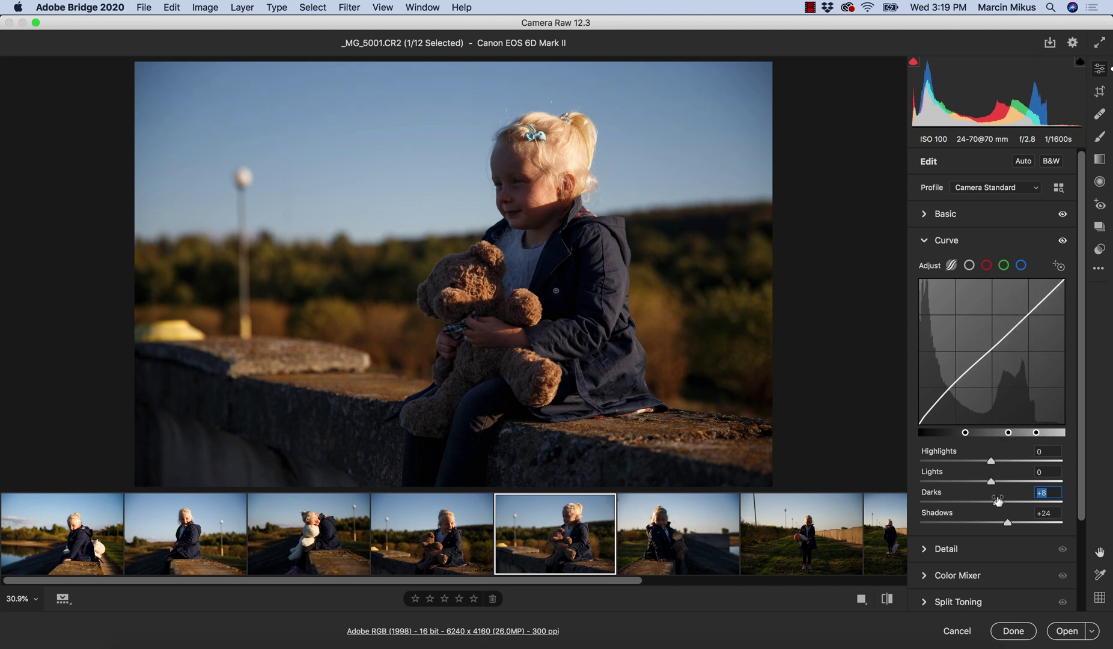
left_click_drag(997, 501, 1010, 522)
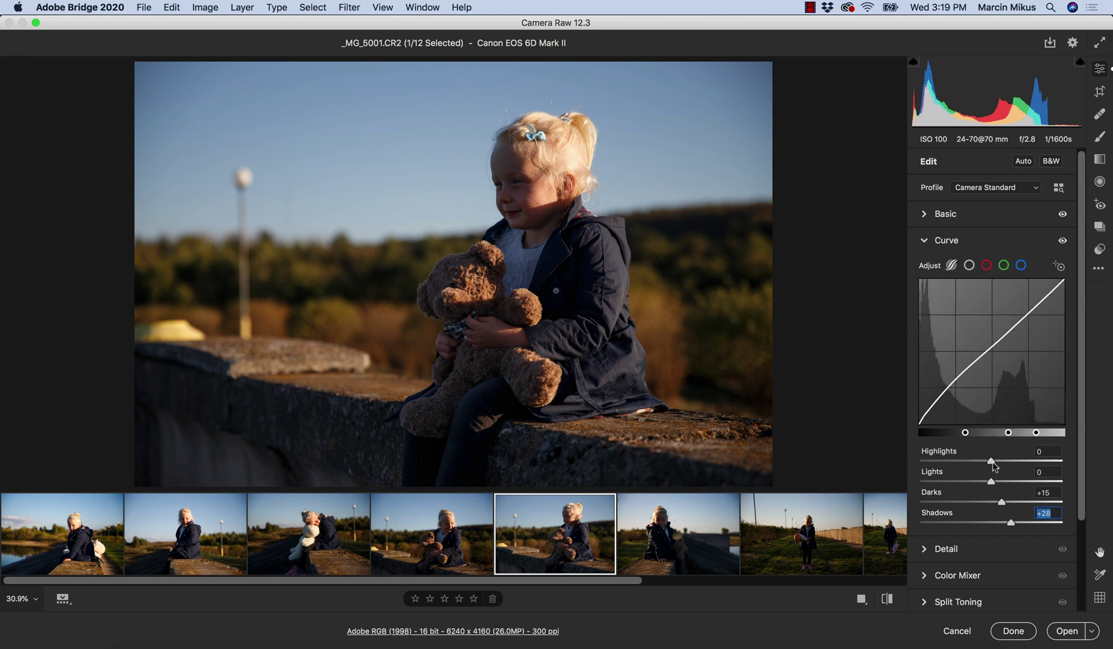
Return Highlights and Lights to 0 after brief test adjustments.
mouse_move(991, 460)
left_mouse_down()
mouse_move(1004, 457)
mouse_move(993, 458)
left_mouse_up()
left_click(1037, 452)
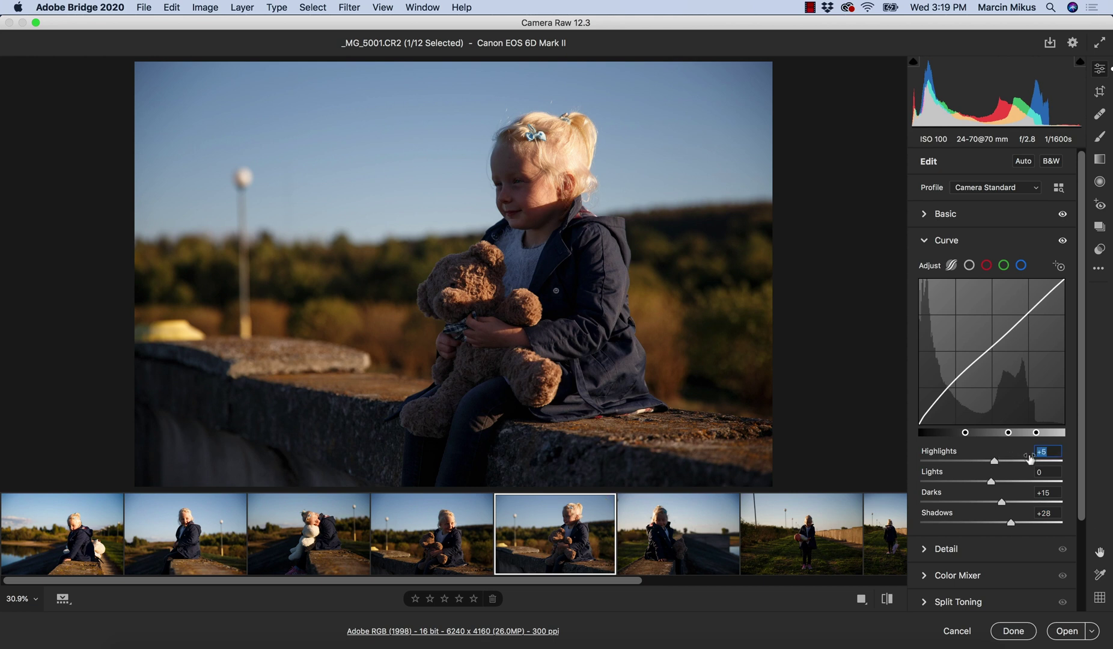
type("0")
left_click_drag(991, 483, 1003, 481)
key("Tab")
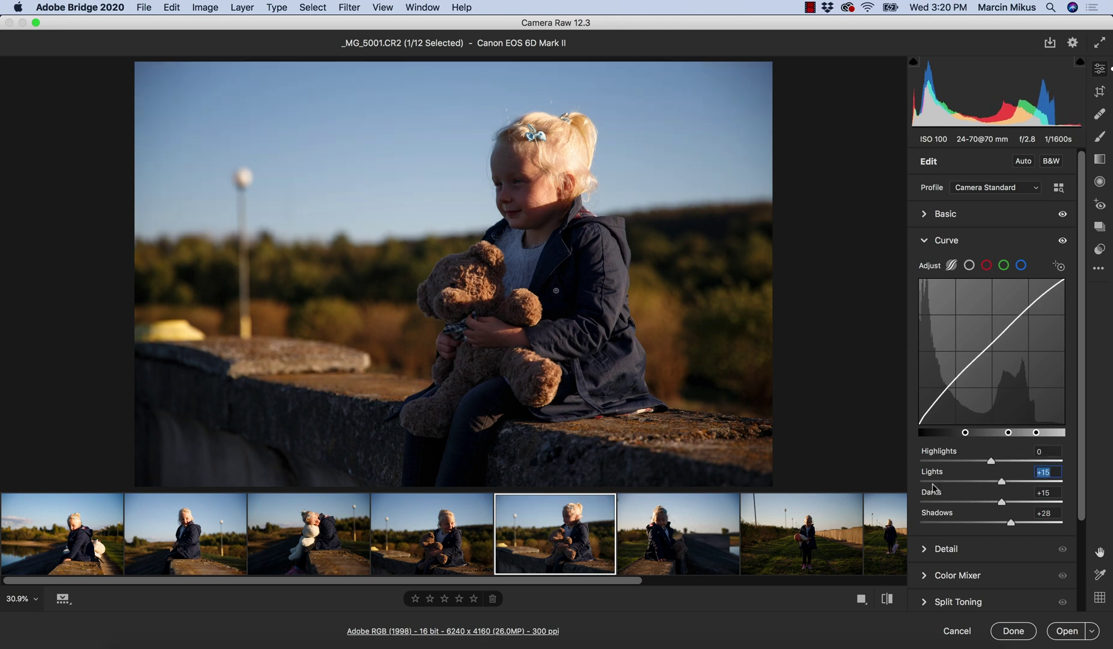
type("0")
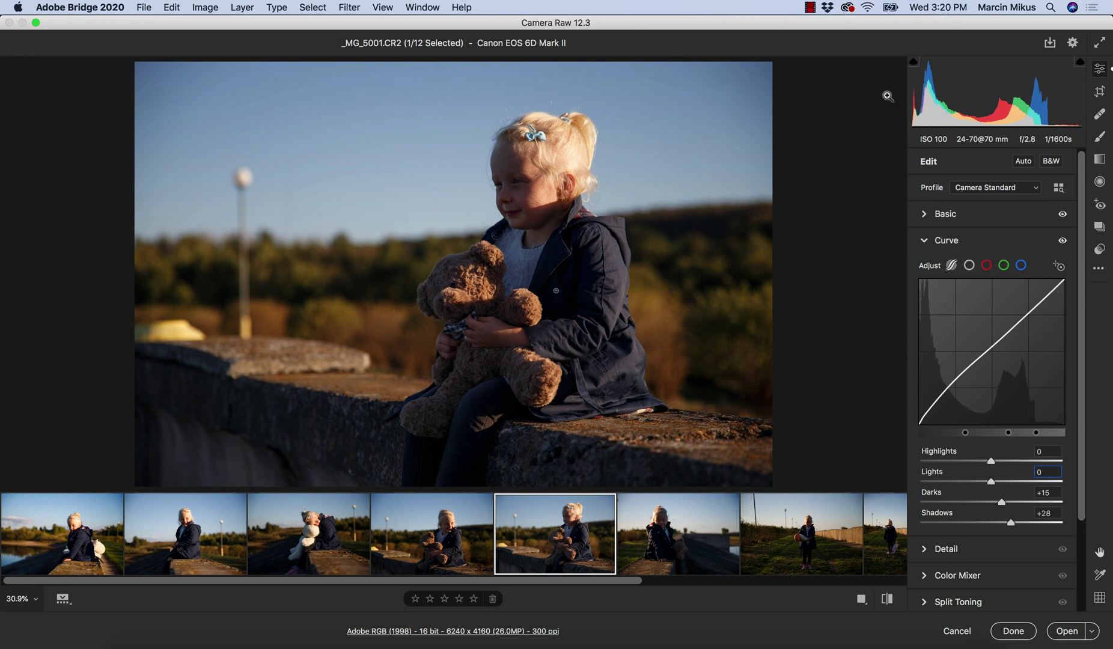
Collapse the Curve section, keeping Shadows +28 and Darks +15.
left_click(924, 240)
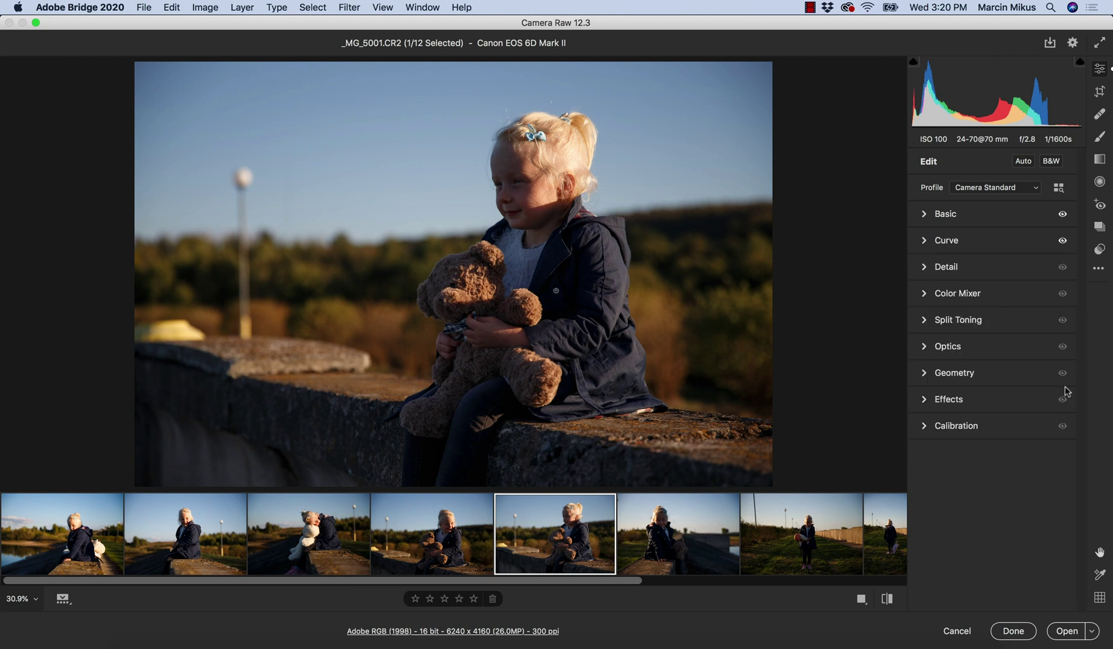